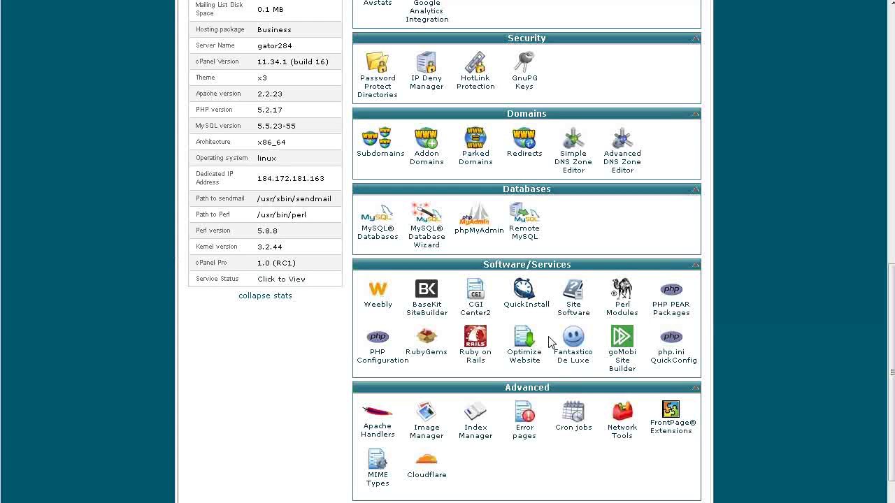
# Open Fantastico's WordPress installer and start a New Installation for thebestinfoon.info
pyautogui.click(576, 337)
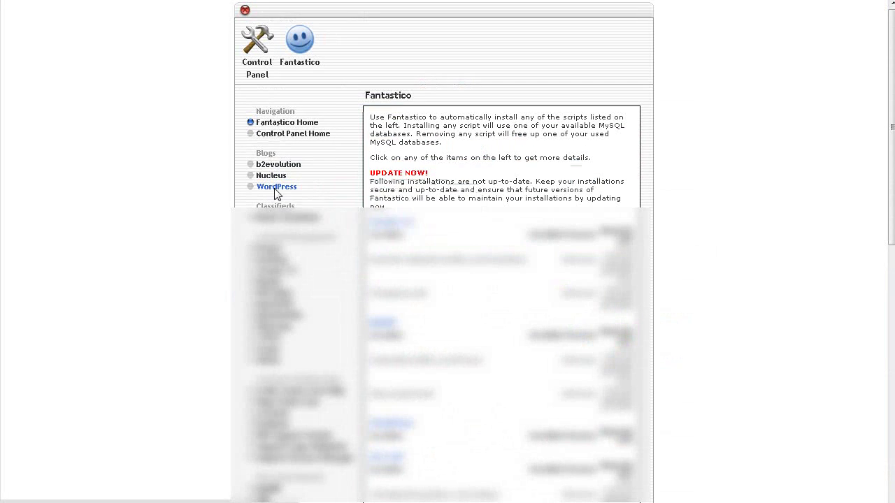
pyautogui.click(276, 188)
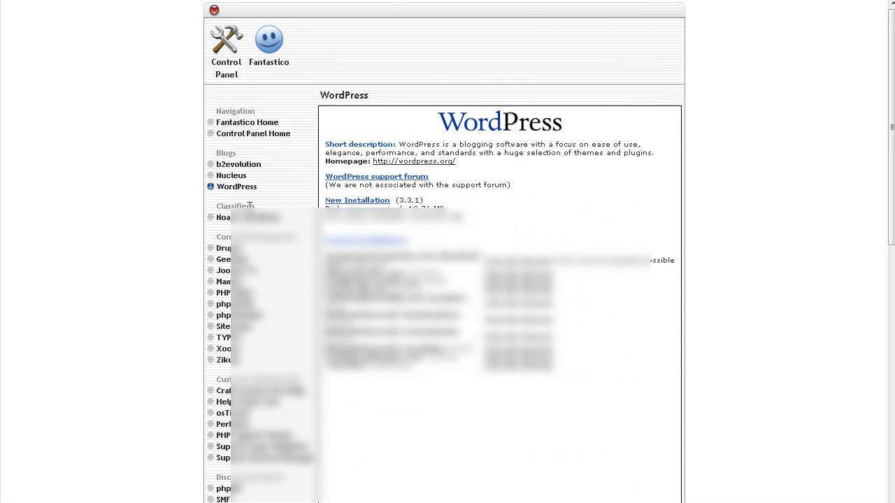
pyautogui.click(368, 201)
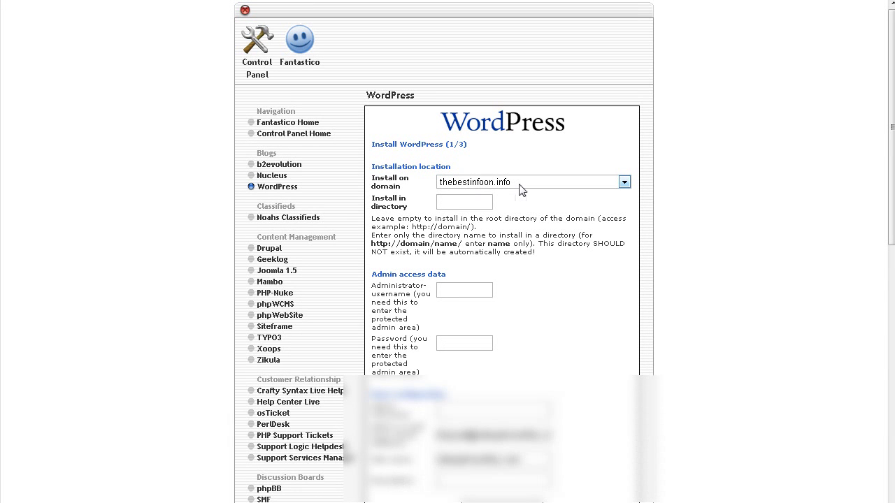
# Set the WordPress install directory to rvs
pyautogui.click(464, 202)
pyautogui.write('rvs')
pyautogui.scroll(-4, 536, 213)
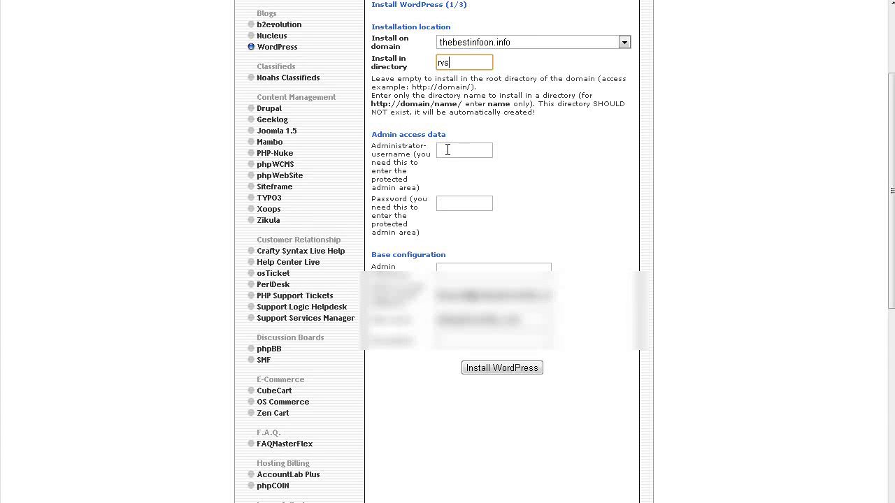
# Enter the administrator username and password
pyautogui.click(448, 149)
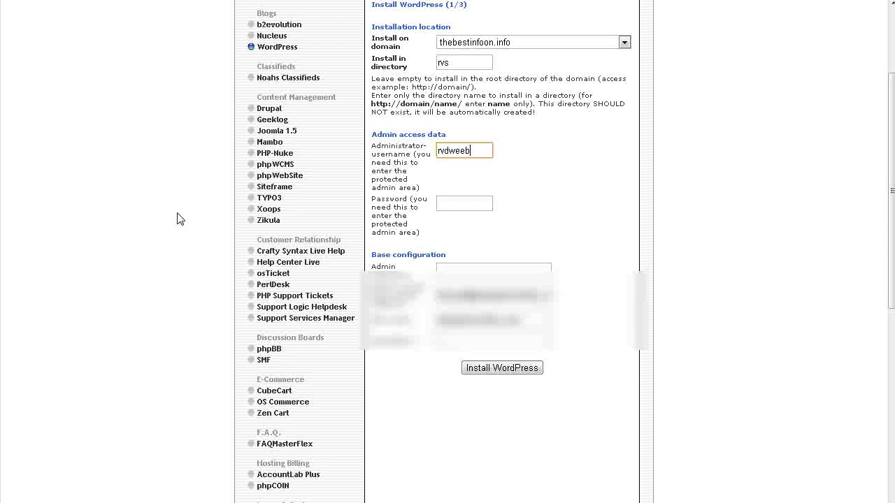
pyautogui.click(448, 206)
pyautogui.press('Tab')
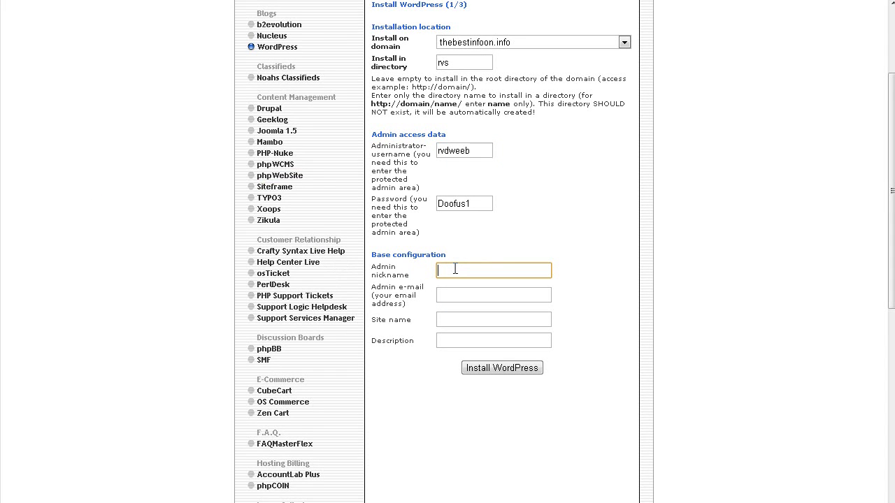
# Fill in the admin e-mail address
pyautogui.click(467, 297)
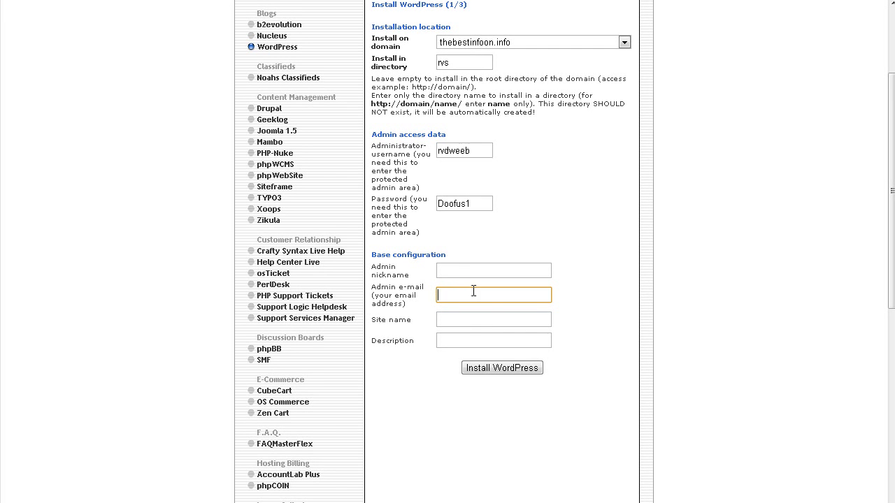
pyautogui.press('Tab')
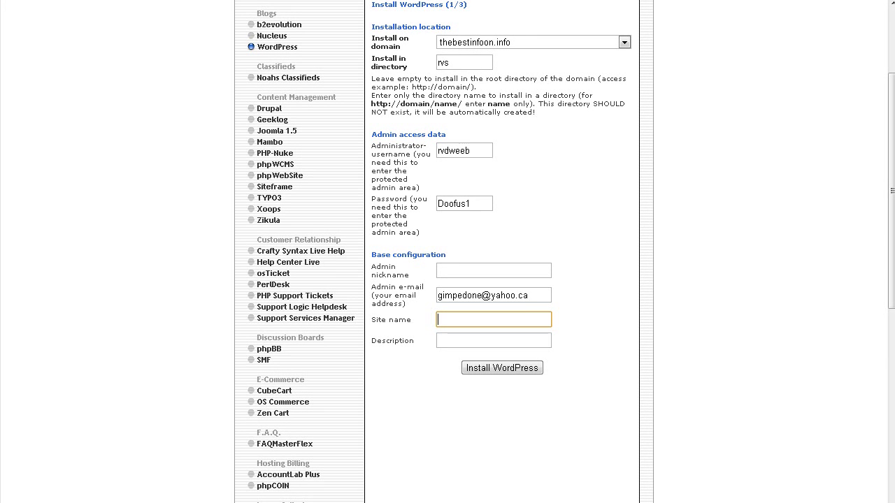
# Name the site All About RV's, describe it as Everything You Need To Know, and submit
pyautogui.write('ll A')
pyautogui.write('bout RVs')
pyautogui.press('Left')
pyautogui.write("'")
pyautogui.press('Tab')
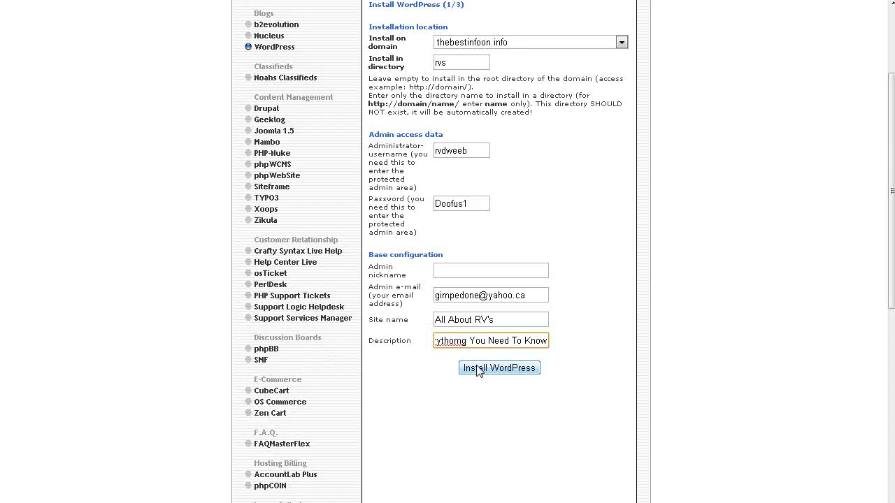
pyautogui.click(475, 413)
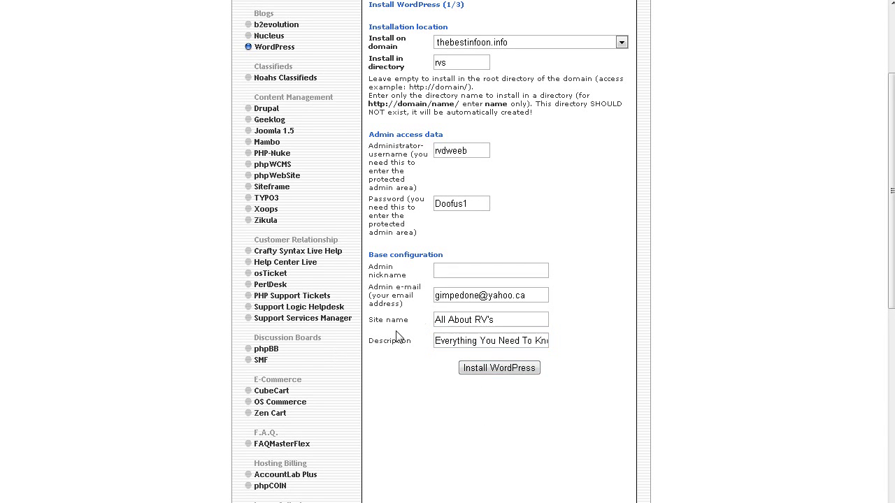
pyautogui.click(497, 368)
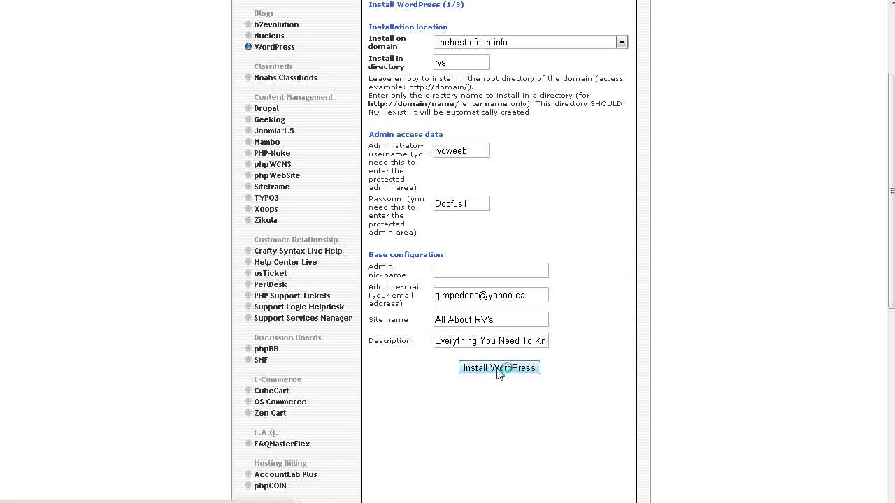
# Finish the WordPress install in rvs and go to its wp-admin login page
pyautogui.click(495, 222)
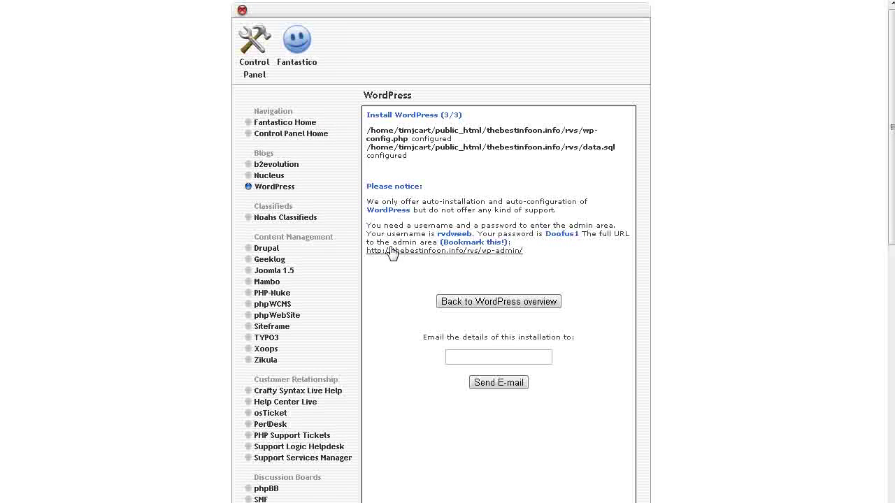
pyautogui.click(412, 252)
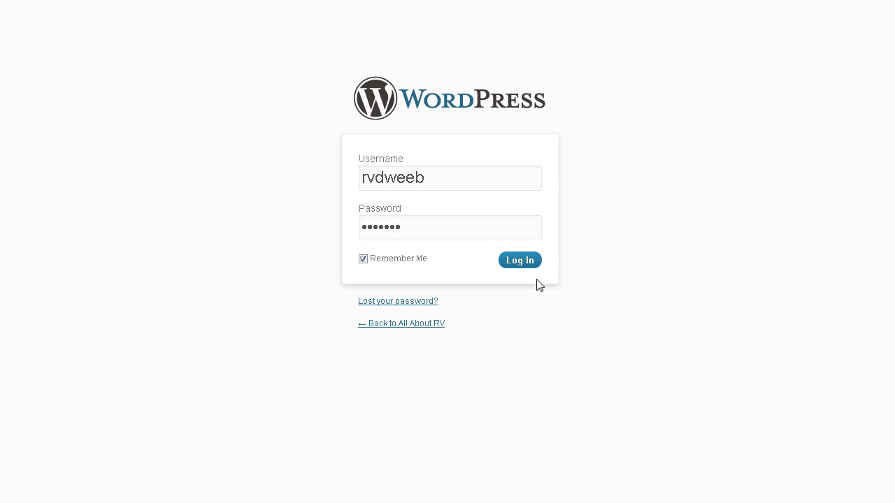
# Log in to the All About RV admin and dismiss the Toolbar feature notice
pyautogui.click(518, 263)
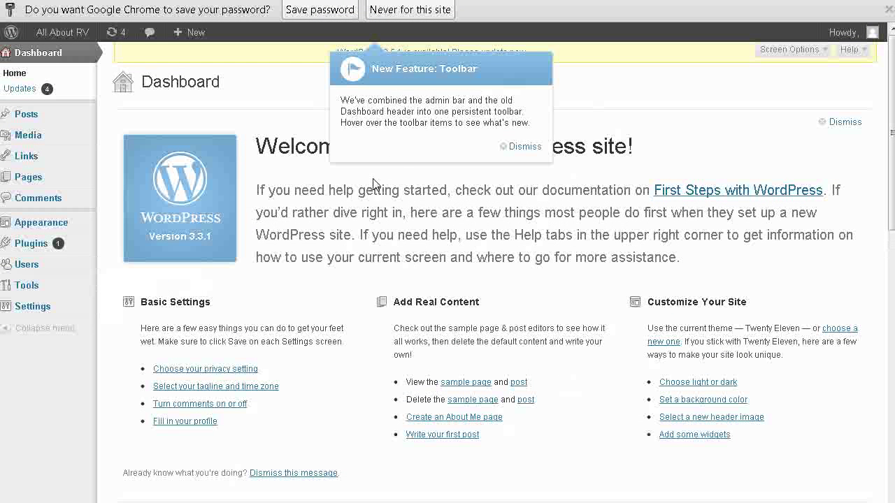
pyautogui.click(517, 147)
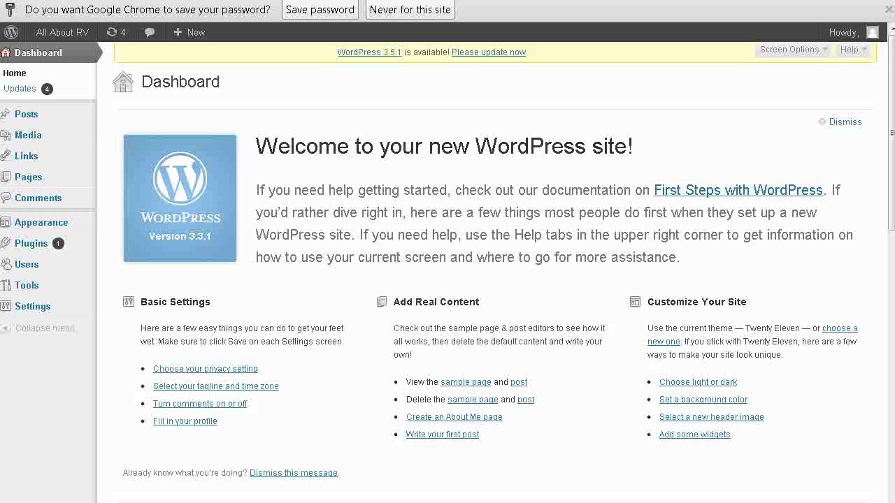
# Connect FileZilla to the server and delete fantversion.php from /rvs
pyautogui.hotkey('alt', 'Tab')
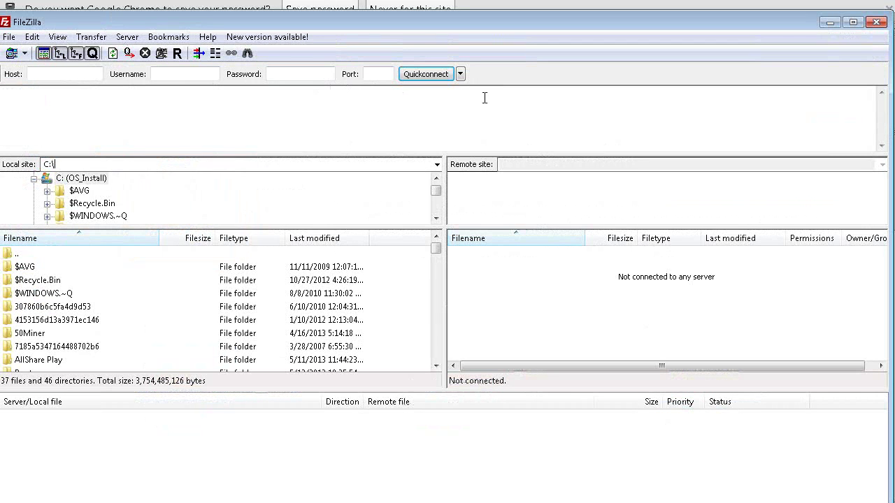
pyautogui.click(54, 164)
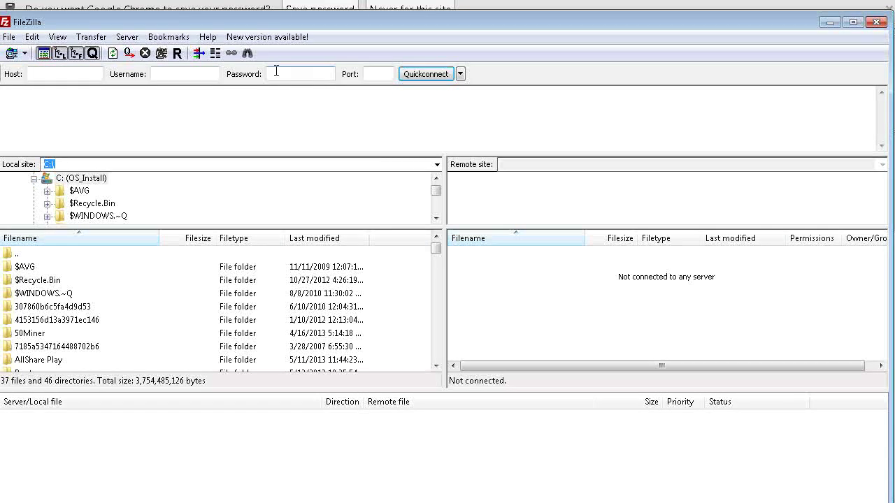
pyautogui.click(10, 37)
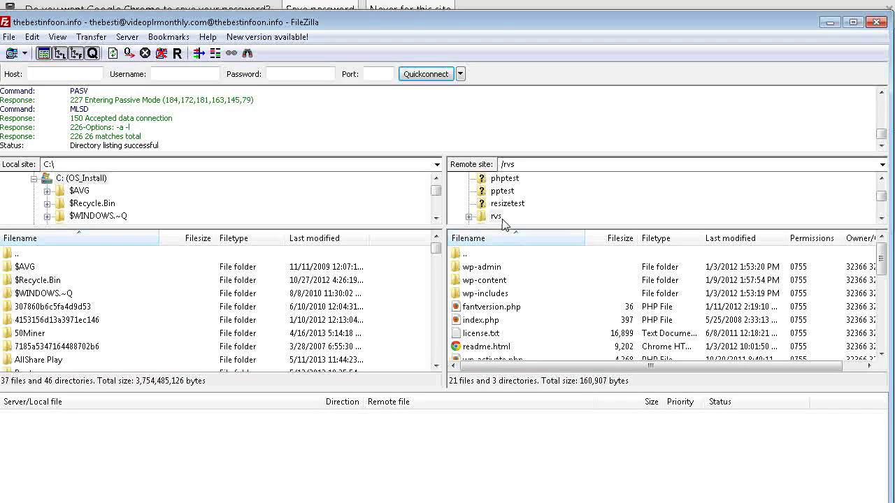
pyautogui.click(500, 308)
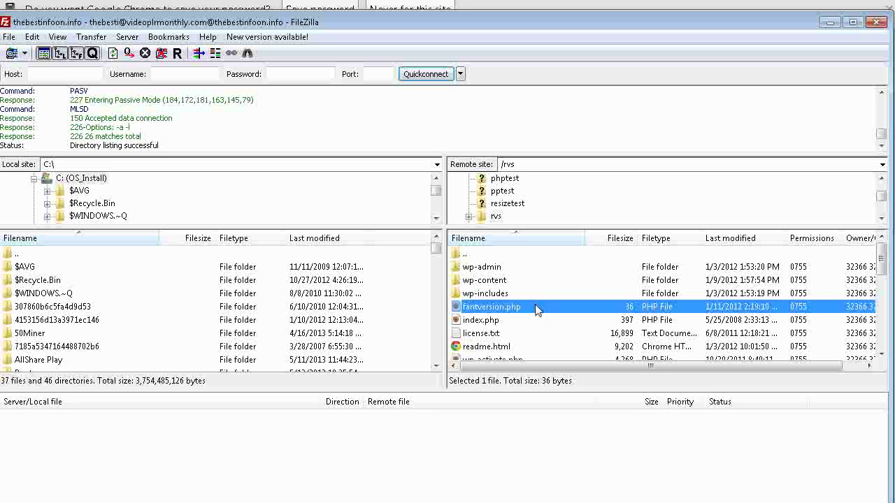
pyautogui.rightClick(521, 308)
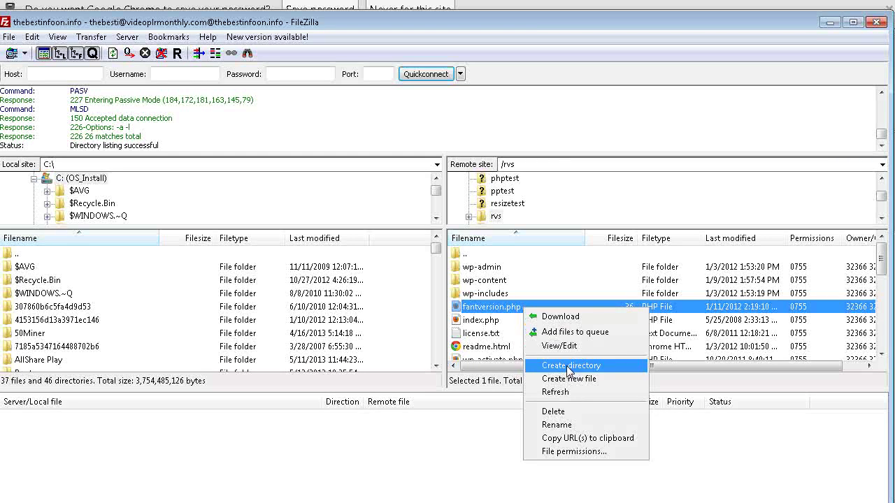
pyautogui.click(563, 412)
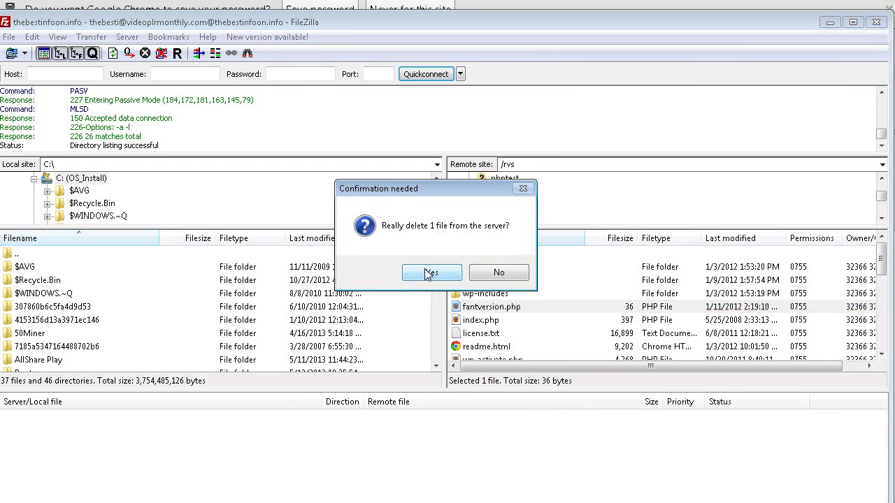
pyautogui.click(369, 271)
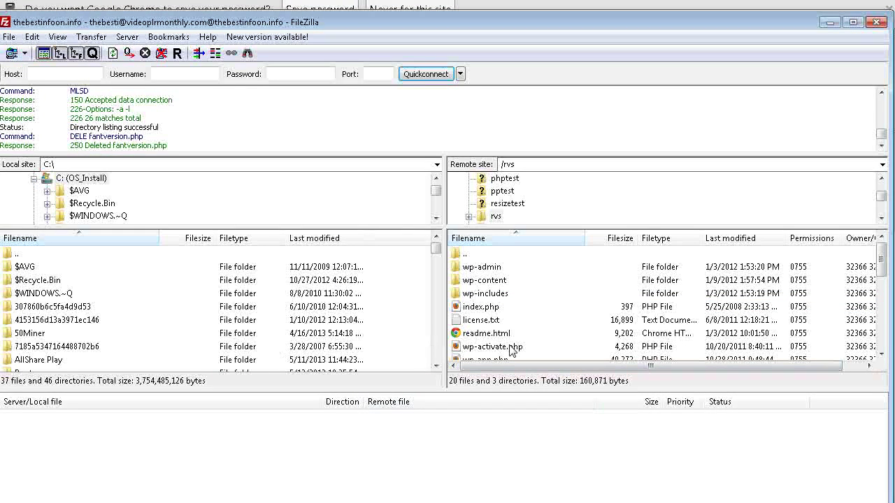
# Delete readme.html from /rvs too and return to the browser
pyautogui.click(478, 335)
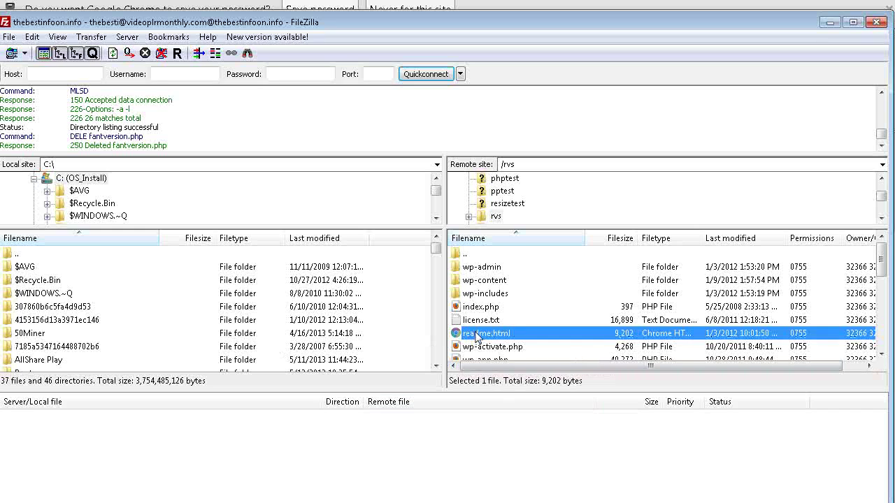
pyautogui.rightClick(477, 334)
pyautogui.click(535, 432)
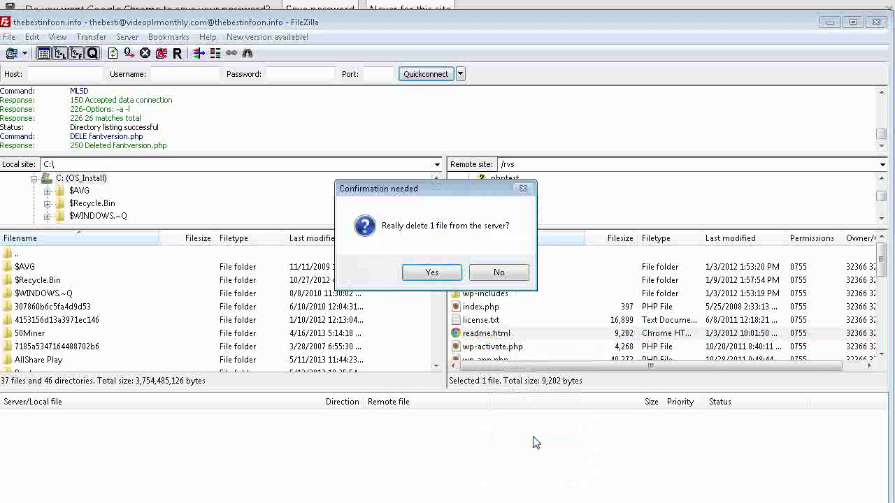
pyautogui.click(431, 272)
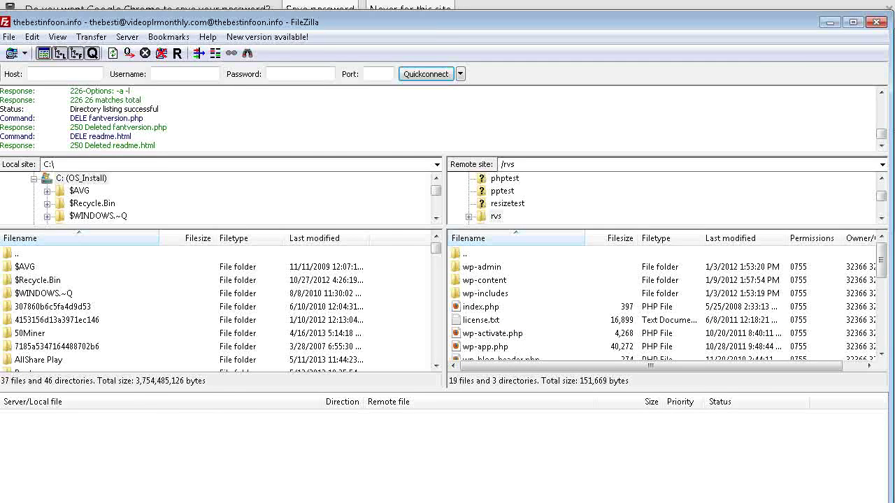
pyautogui.hotkey('alt', 'Tab')
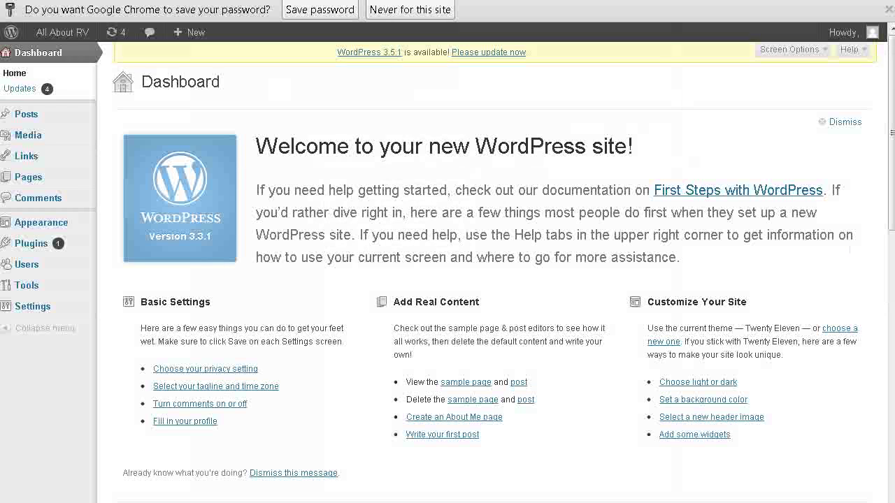
# Save the login password, update WordPress to 3.5.1, then bring FileZilla forward
pyautogui.click(302, 9)
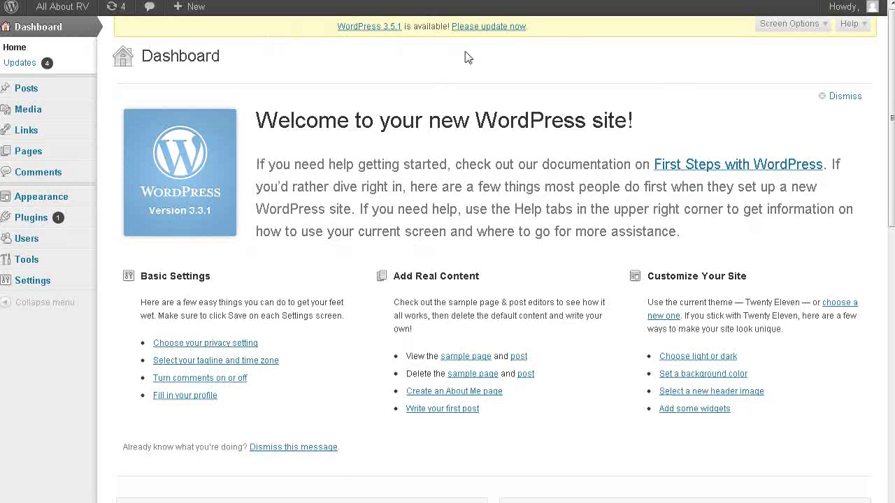
pyautogui.click(497, 28)
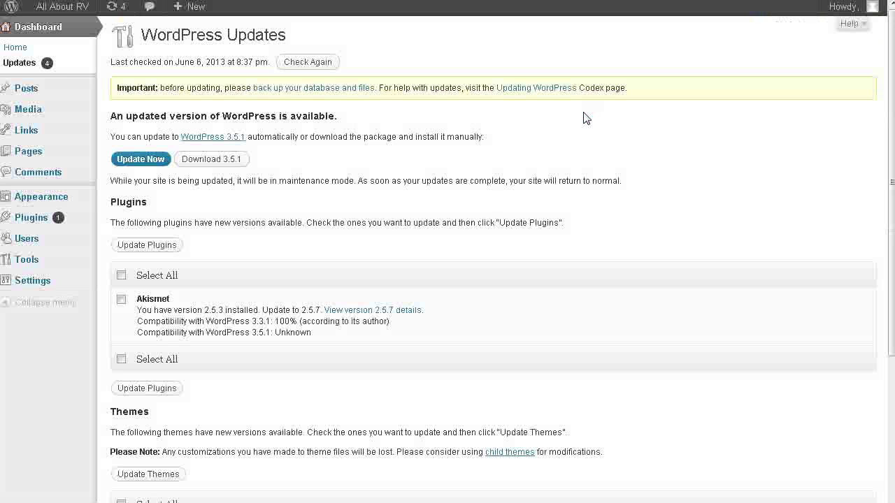
pyautogui.click(151, 159)
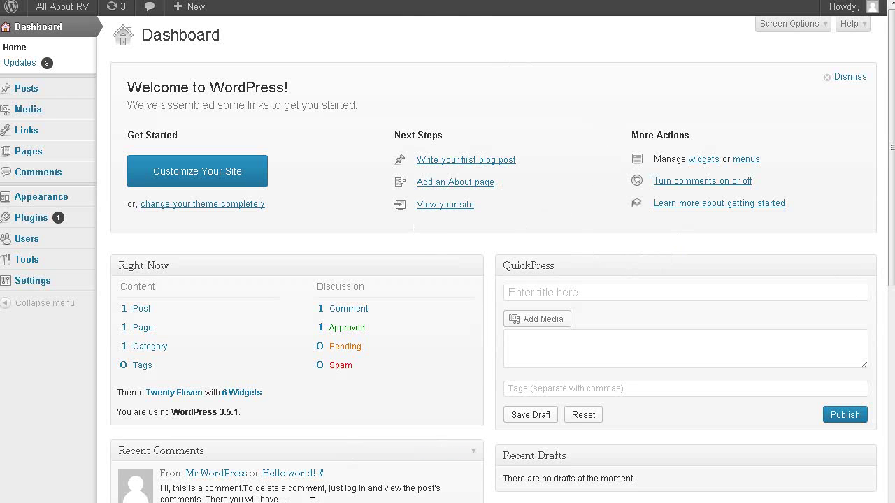
pyautogui.click(415, 502)
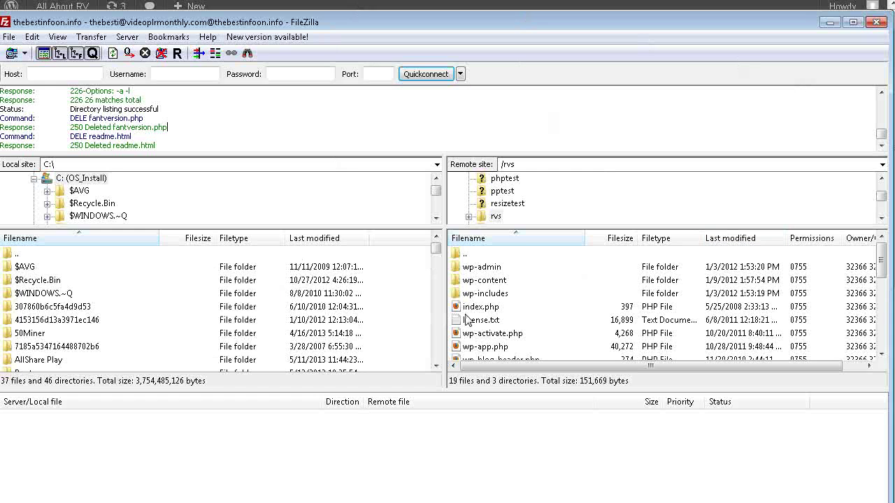
# Open wp-config.php from /rvs in Notepad, review its database settings, and close it
pyautogui.click(507, 320)
pyautogui.scroll(-2, 514, 336)
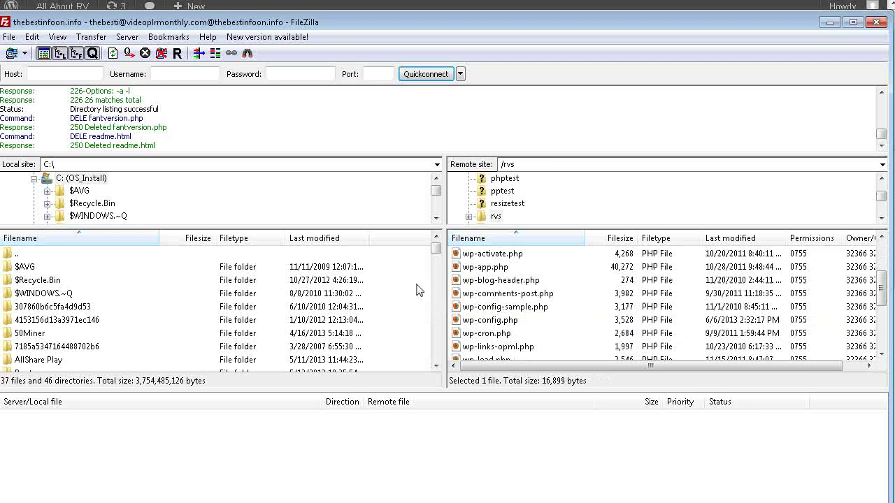
pyautogui.rightClick(513, 321)
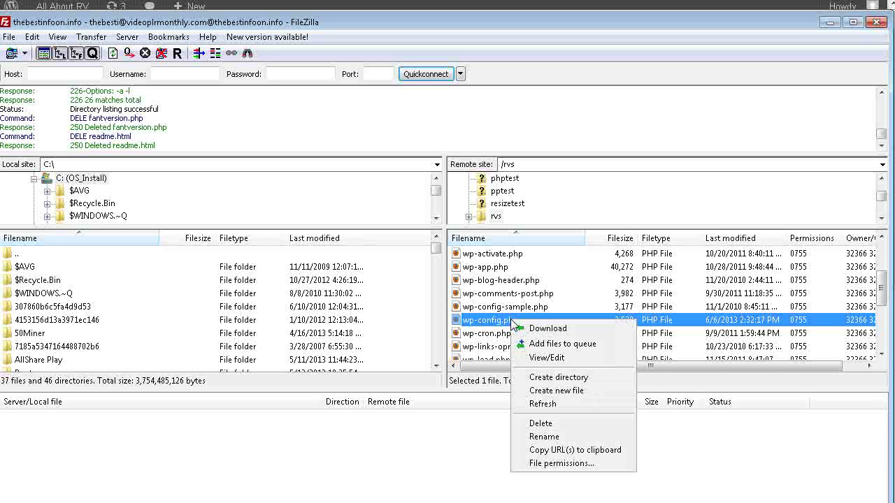
pyautogui.click(568, 358)
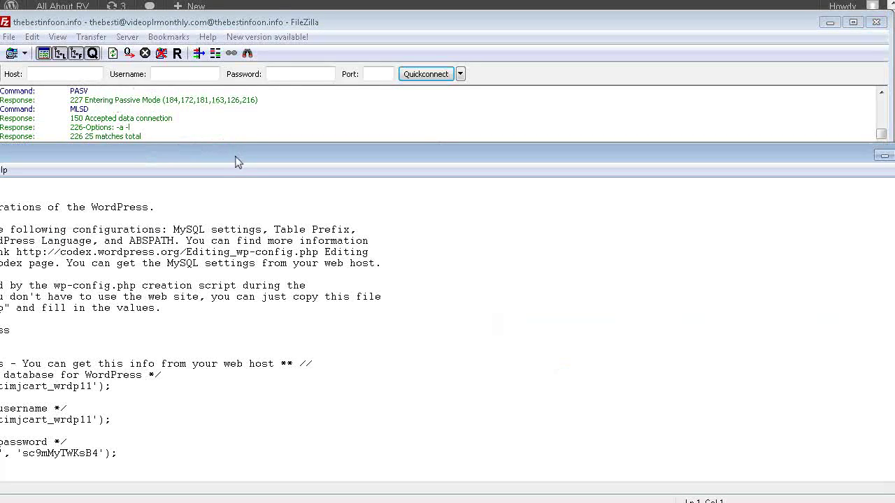
pyautogui.moveTo(237, 160); pyautogui.dragTo(461, 162)
pyautogui.scroll(-2, 290, 322)
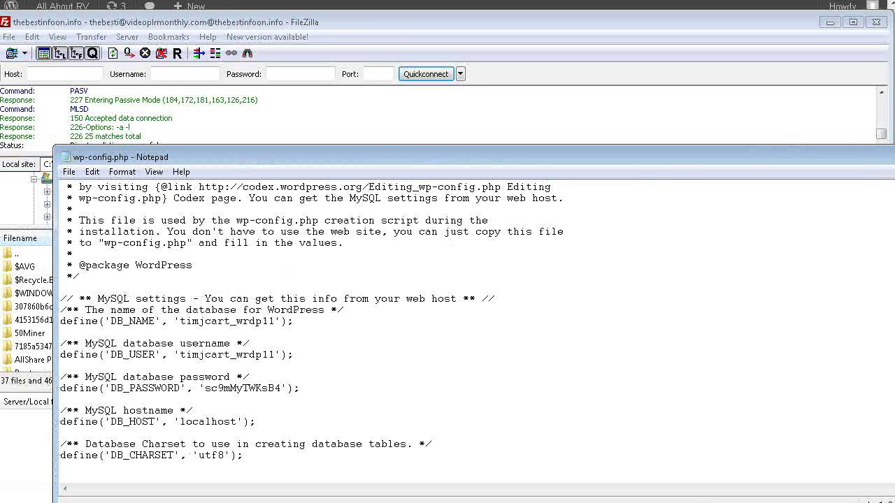
pyautogui.moveTo(279, 156); pyautogui.dragTo(120, 159)
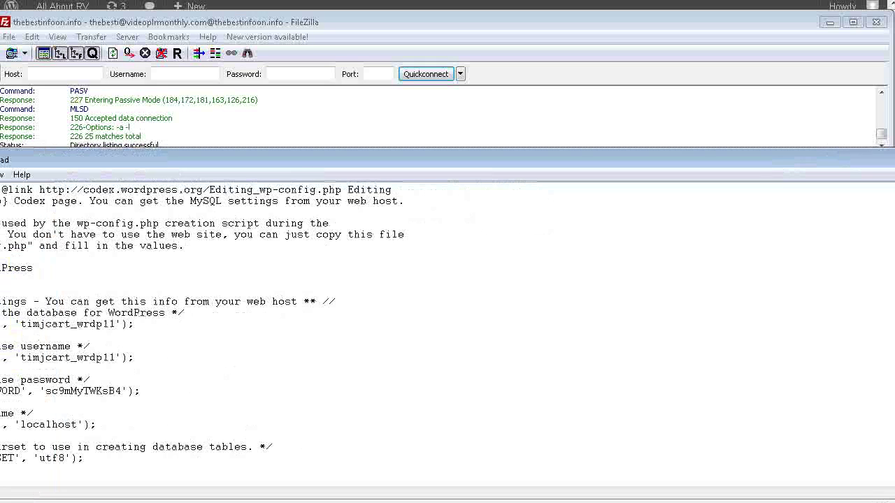
pyautogui.hotkey('alt', 'F4')
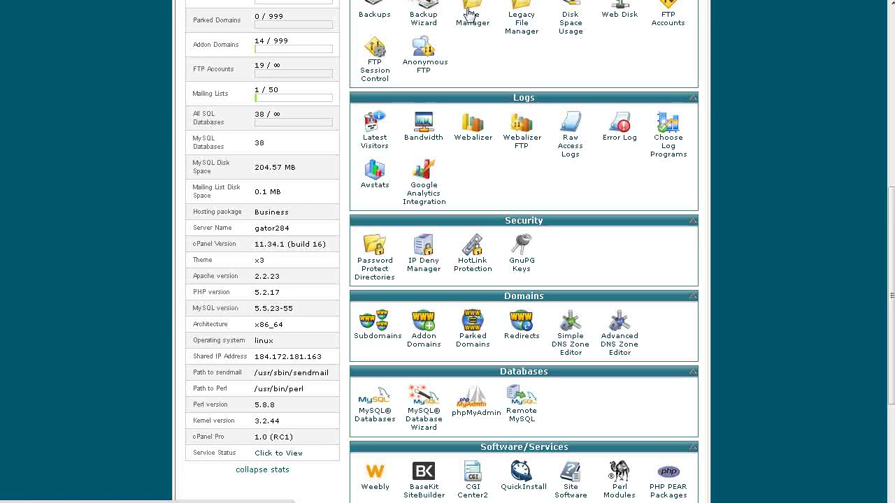
# Open cPanel File Manager, enter the rvs folder, and select wp-config.php
pyautogui.click(470, 14)
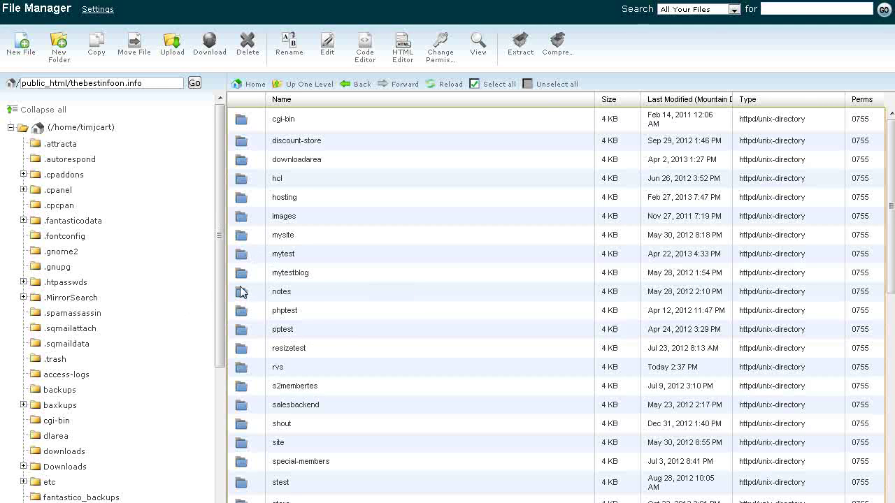
pyautogui.click(241, 370)
pyautogui.doubleClick(242, 371)
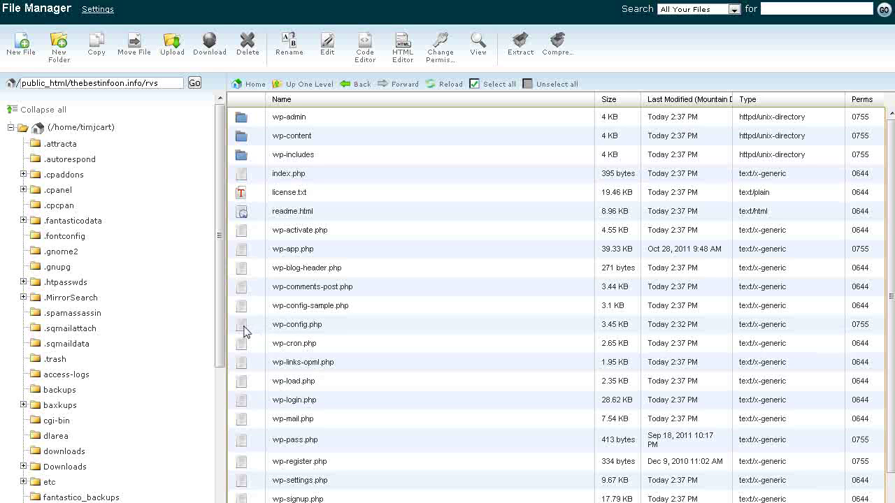
pyautogui.click(299, 325)
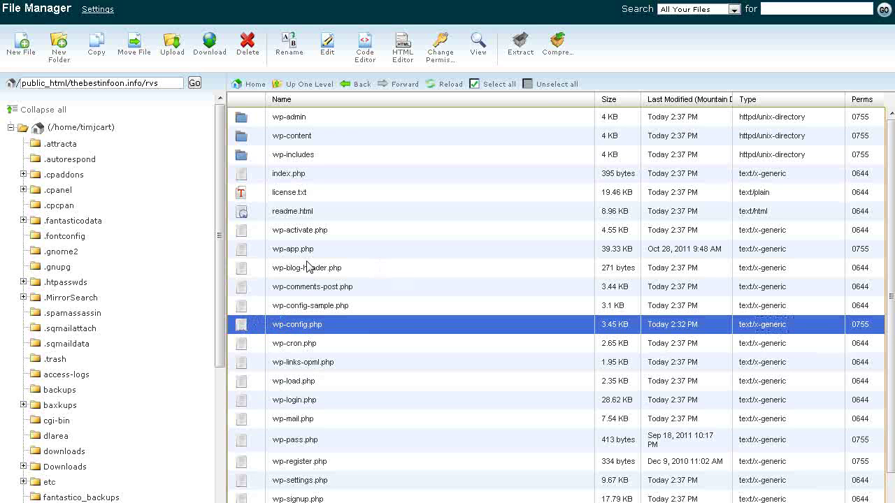
# Add define('WP_ALLOW_MULTISITE', true); below the WP_DEBUG line in wp-config.php and save
pyautogui.click(327, 48)
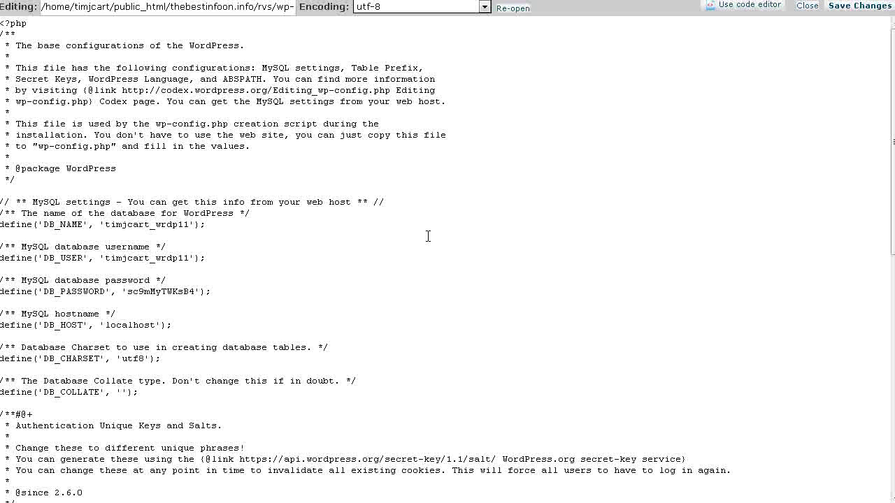
pyautogui.scroll(-2, 379, 213)
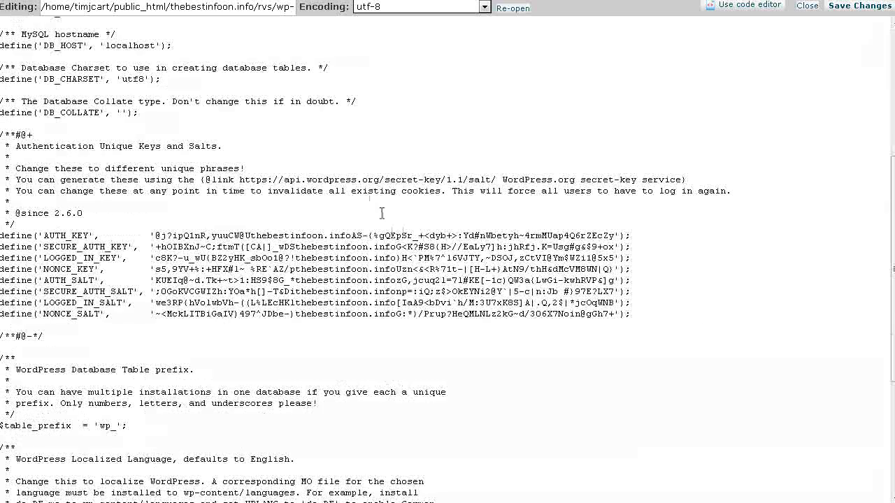
pyautogui.scroll(-2, 390, 214)
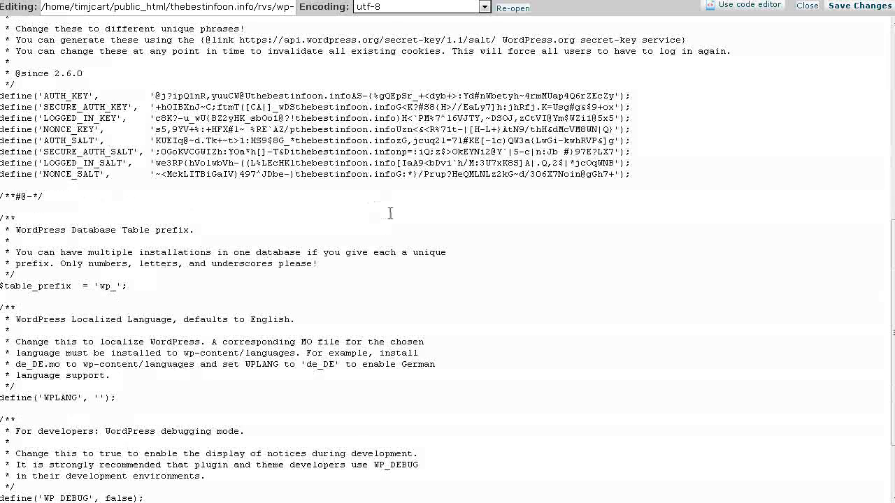
pyautogui.scroll(-3, 389, 212)
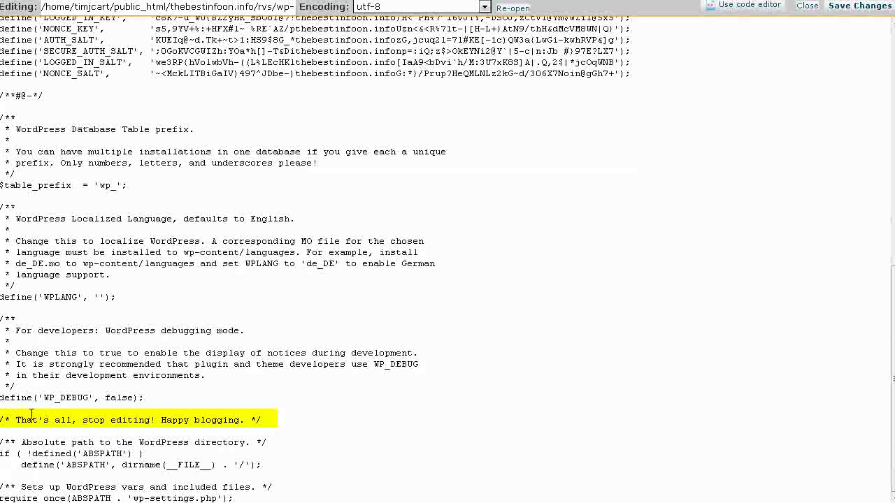
pyautogui.click(160, 400)
pyautogui.press('Return')
pyautogui.press('Return')
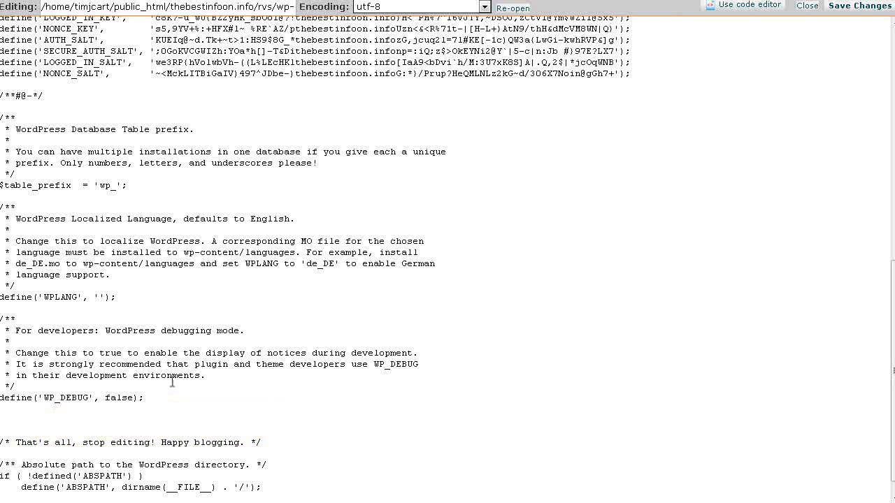
pyautogui.write("define('WP_ALLOW_MULTISITE', true);")
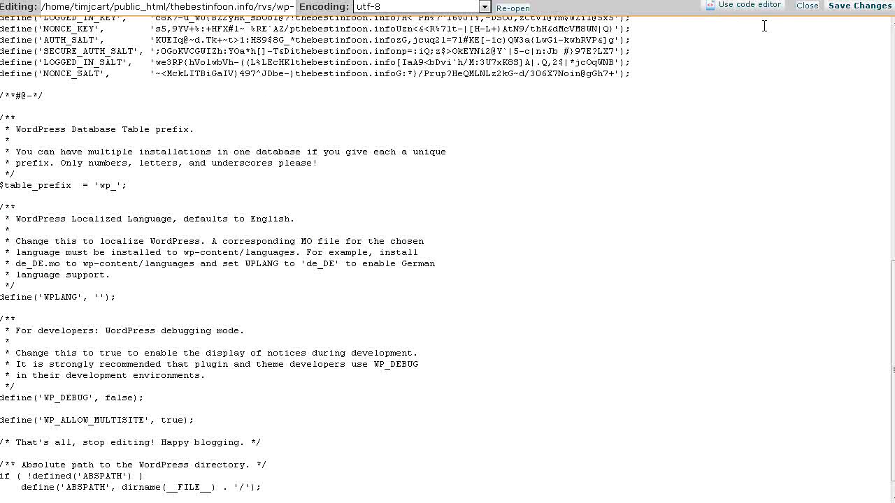
pyautogui.click(859, 6)
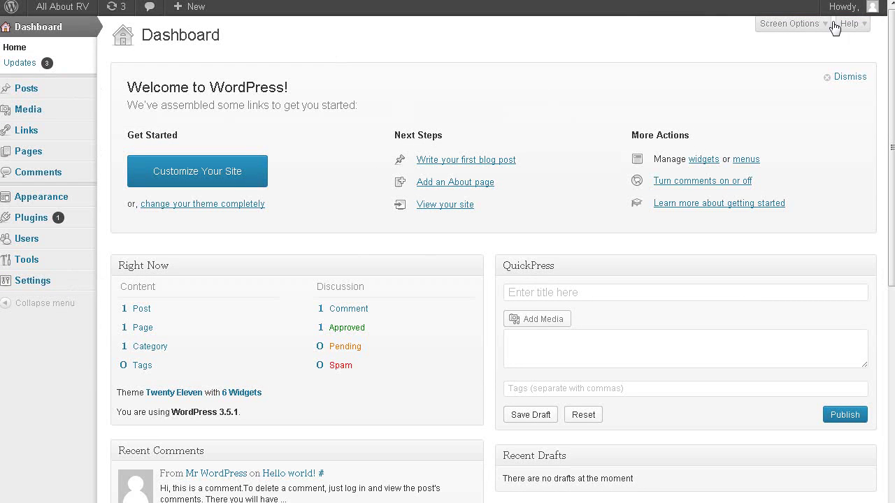
# Log out of WordPress admin and log back in to see the Dashboard with Network Setup
pyautogui.moveTo(847, 8)
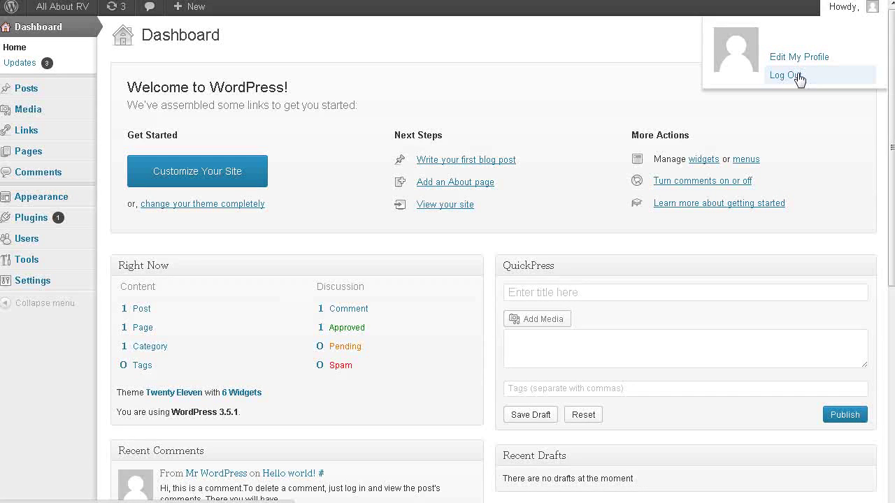
pyautogui.click(797, 83)
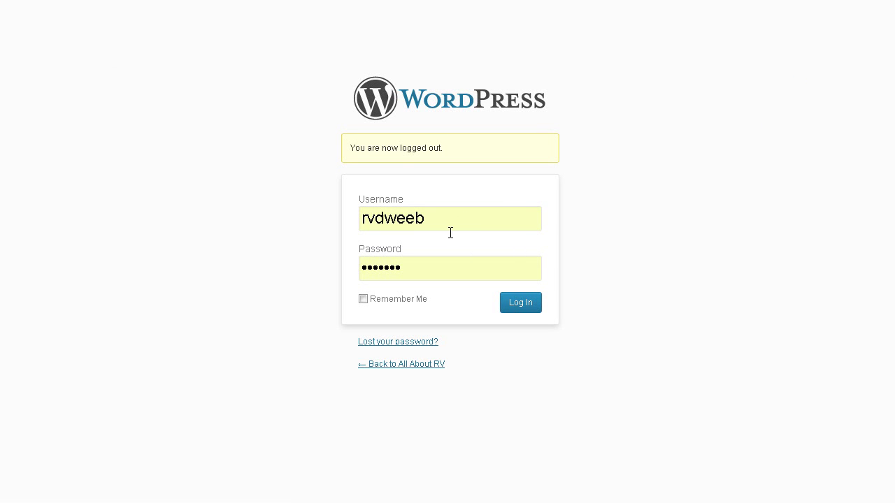
pyautogui.click(531, 304)
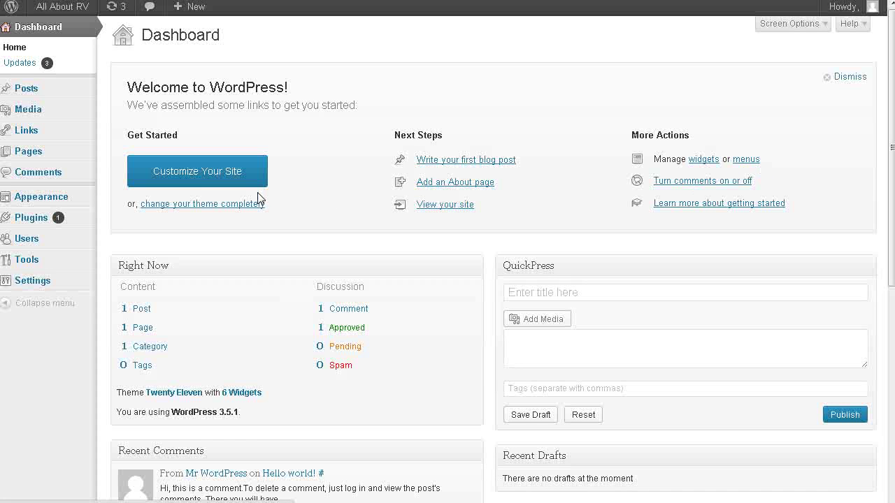
# Review the Tools and Create a Network of WordPress Sites pages, then open General Settings
pyautogui.moveTo(31, 267)
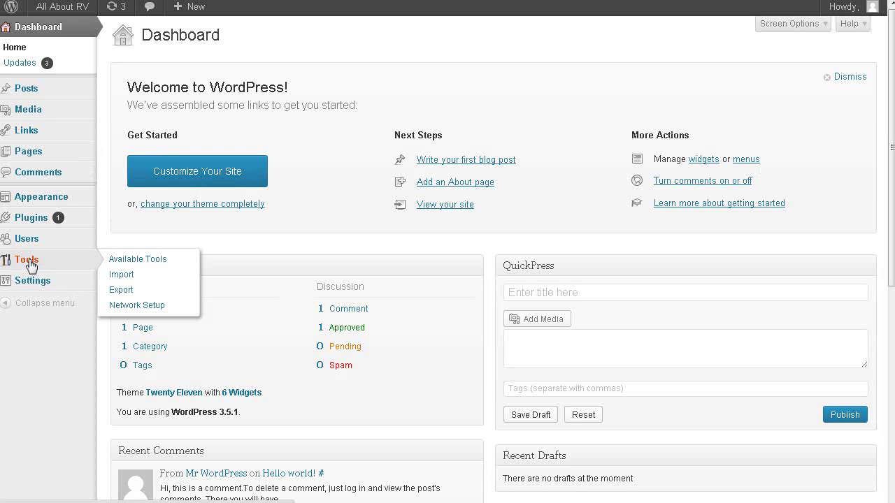
pyautogui.click(137, 260)
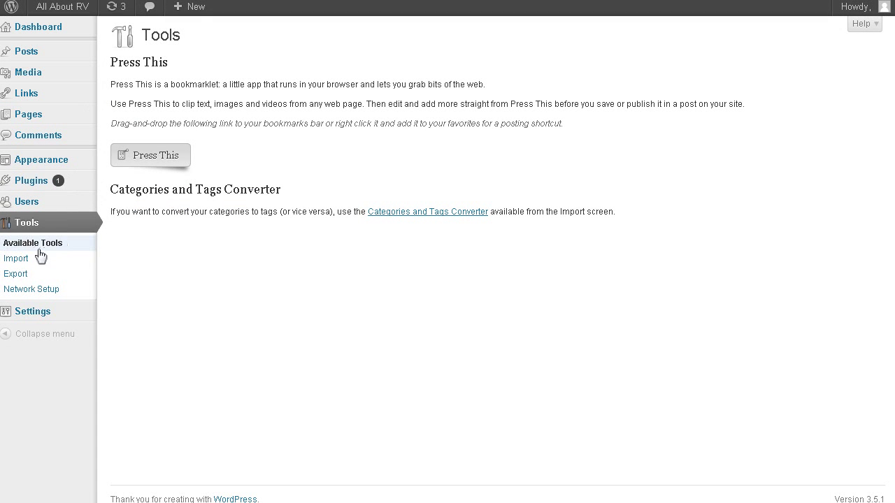
pyautogui.click(59, 292)
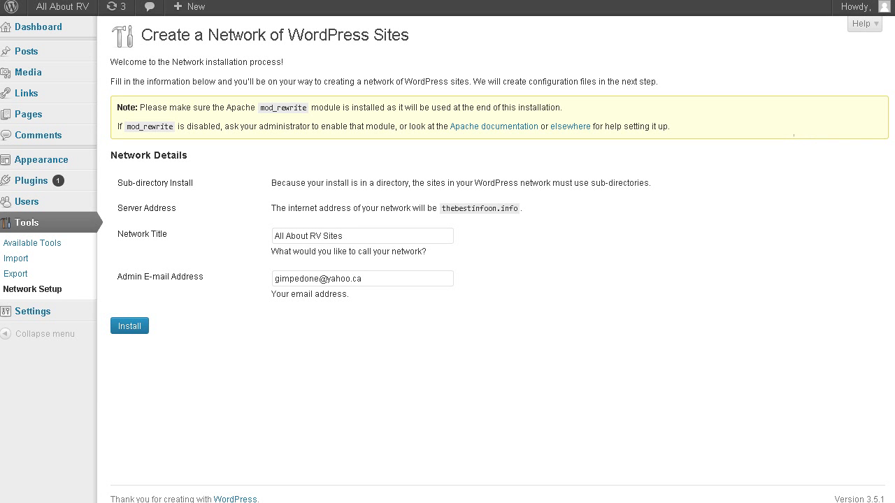
pyautogui.click(23, 316)
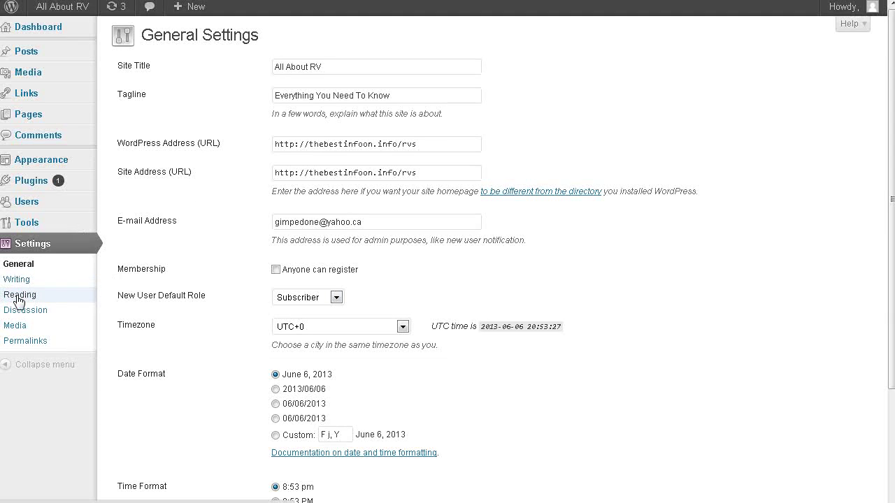
# Open Permalink Settings, which still uses the Default ?p=123 link structure
pyautogui.click(28, 341)
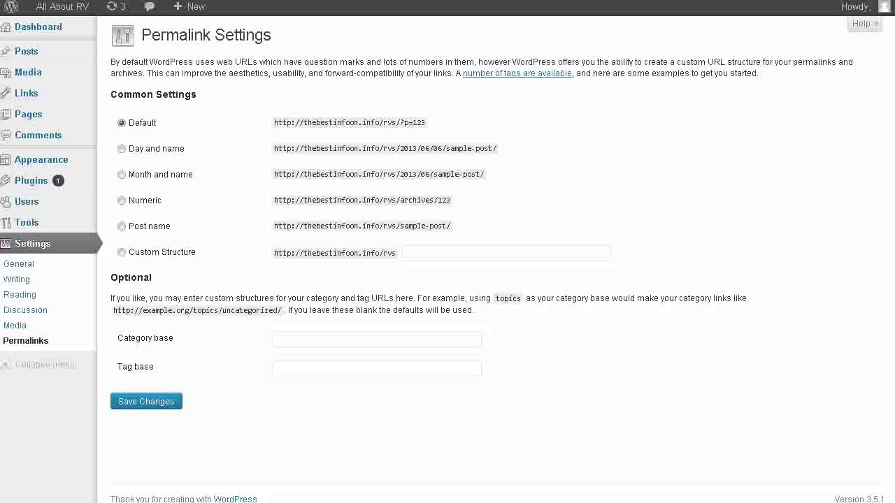
pyautogui.moveTo(34, 230)
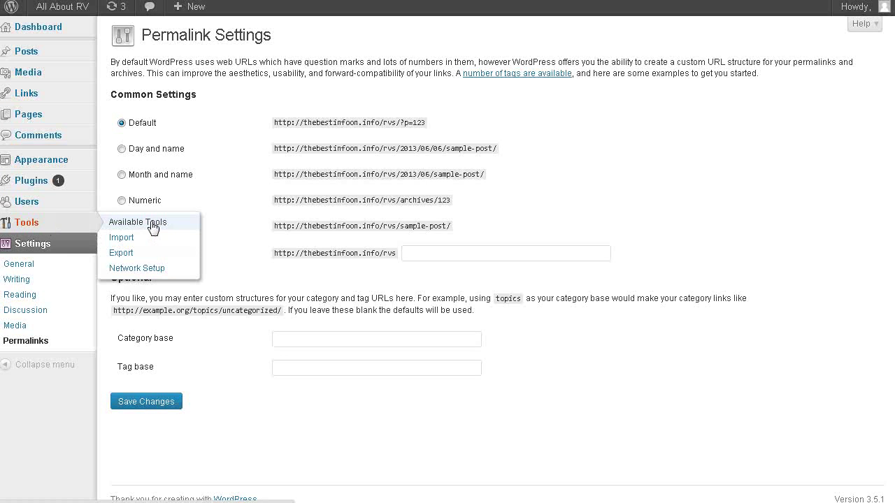
# Return to Network Setup, showing the network title All About RV Sites and the admin e-mail
pyautogui.click(136, 269)
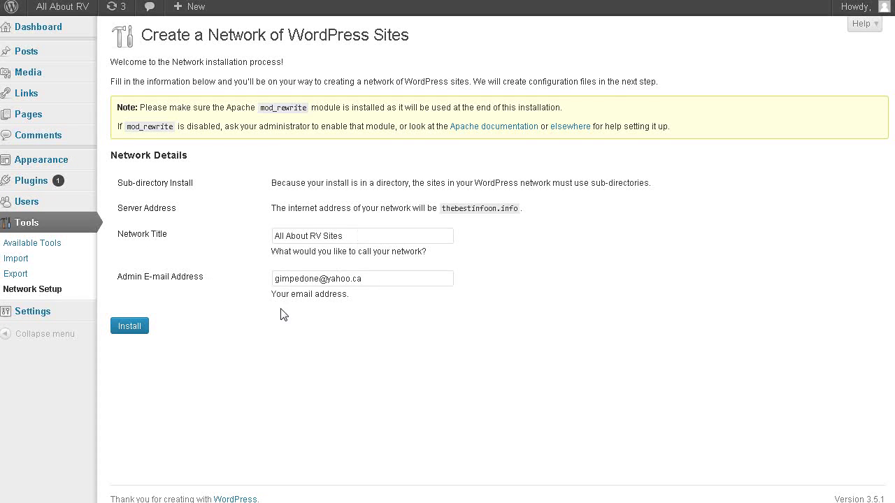
# Install the network, then copy the MULTISITE define lines meant for wp-config.php
pyautogui.click(132, 329)
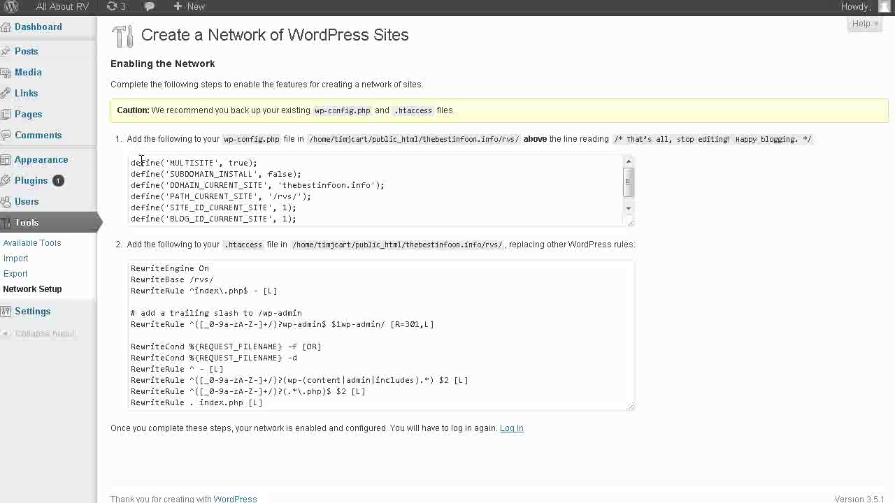
pyautogui.moveTo(132, 165); pyautogui.dragTo(203, 241)
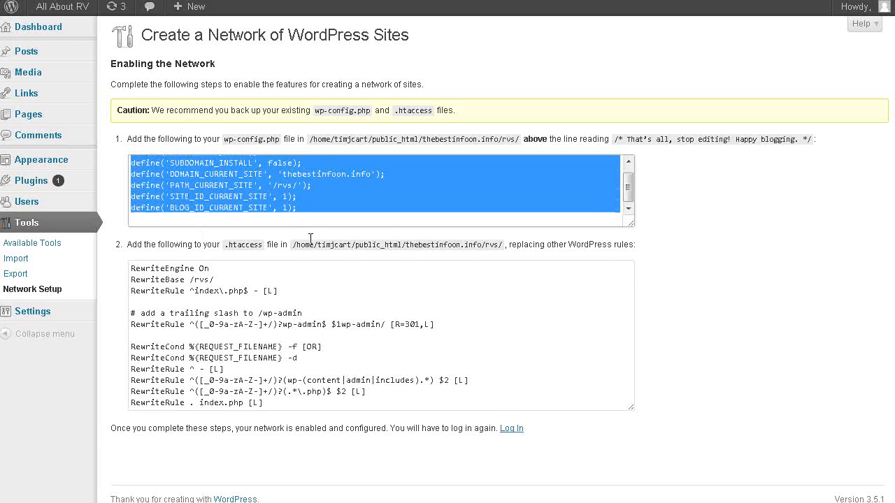
pyautogui.rightClick(331, 186)
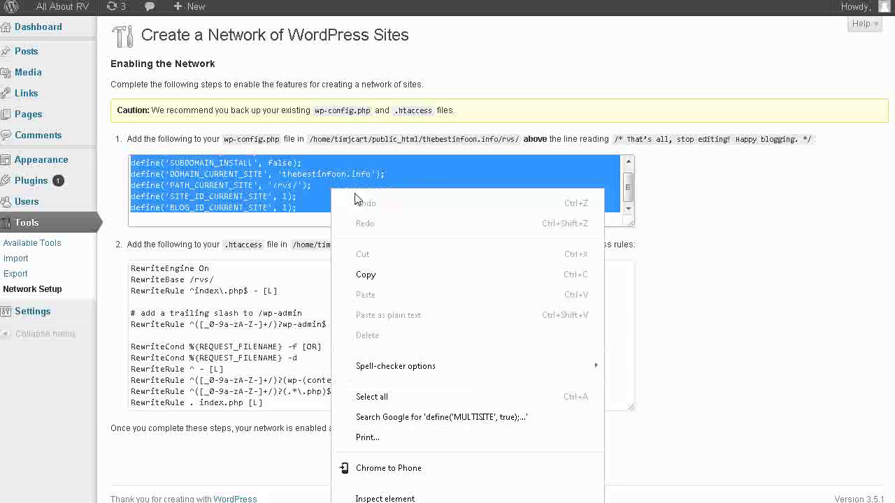
pyautogui.click(364, 274)
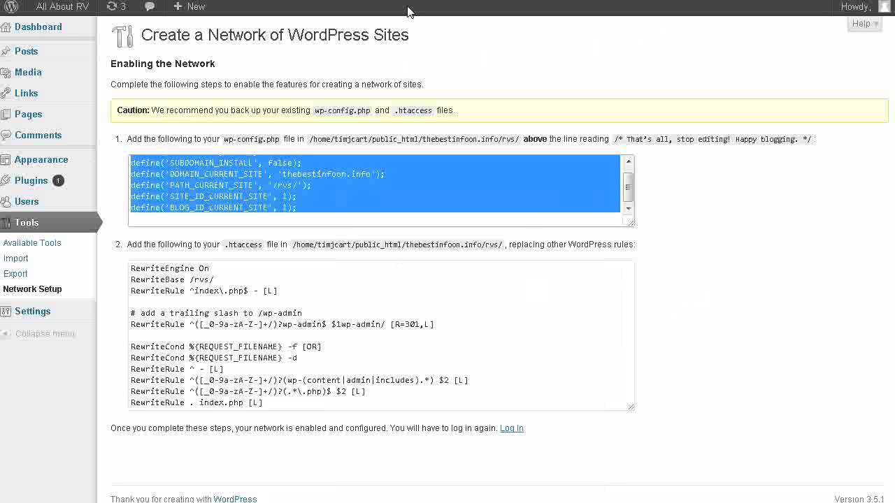
# In File Manager, paste the six MULTISITE define lines below WP_ALLOW_MULTISITE in wp-config.php and save
pyautogui.hotkey('alt', 'Tab')
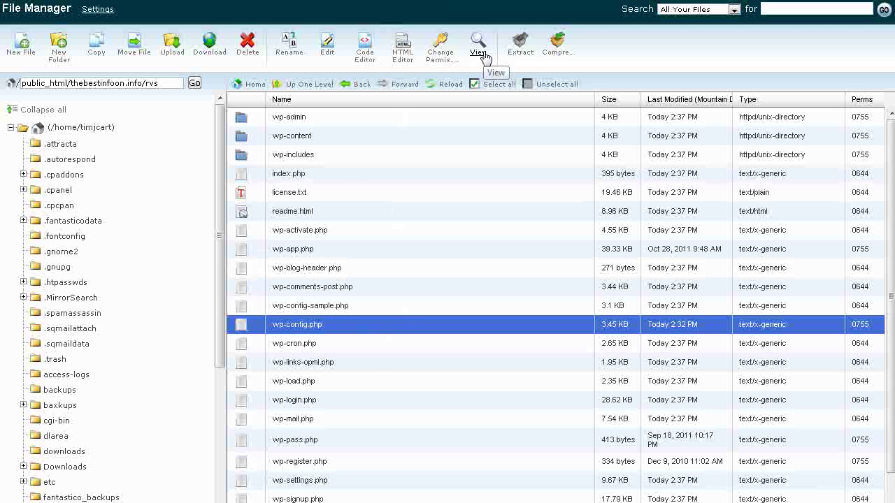
pyautogui.click(328, 49)
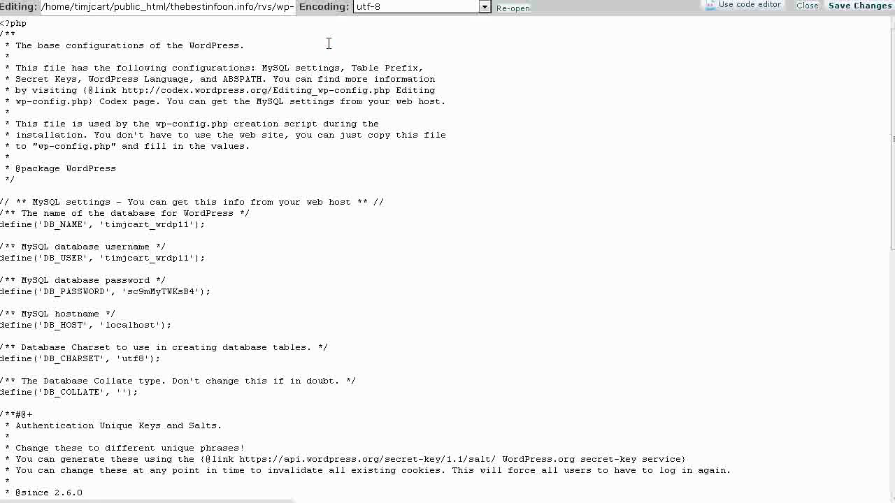
pyautogui.scroll(-4, 245, 246)
pyautogui.scroll(-5, 245, 247)
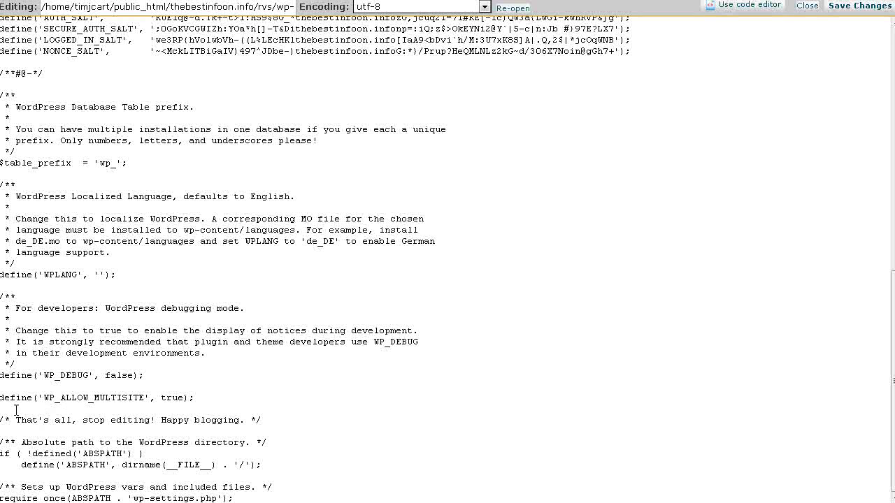
pyautogui.press('Return')
pyautogui.press('Return')
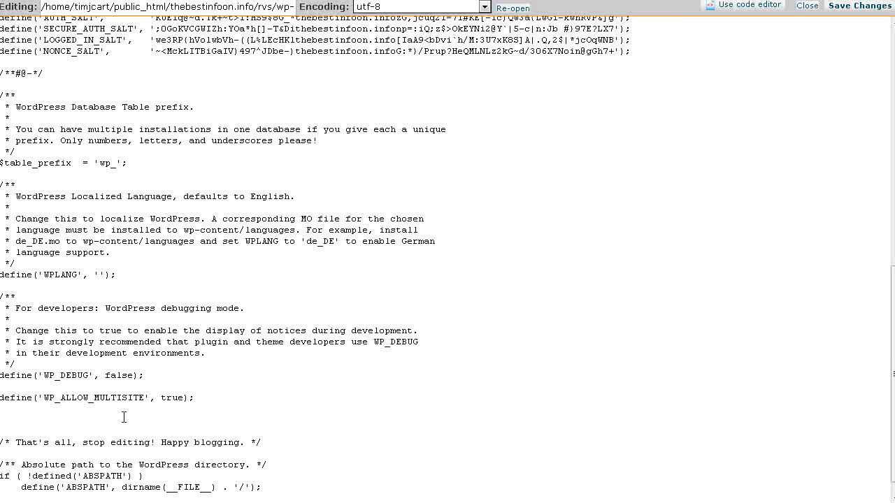
pyautogui.hotkey('ctrl', 'v')
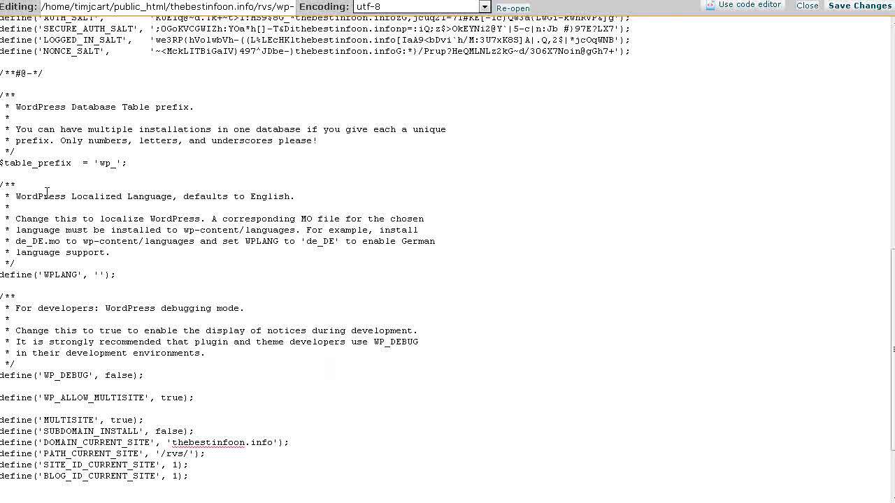
pyautogui.click(843, 7)
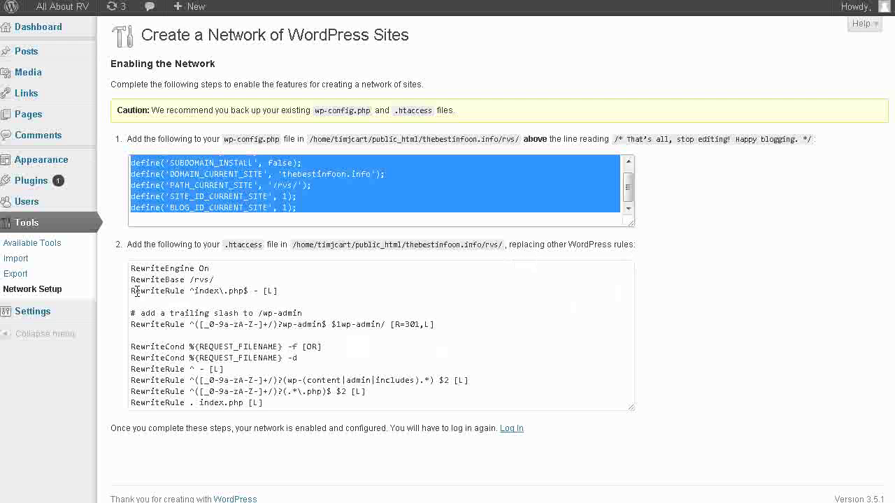
# Copy all the .htaccess rewrite rules for /rvs/ and switch back to File Manager
pyautogui.moveTo(131, 273); pyautogui.dragTo(303, 491)
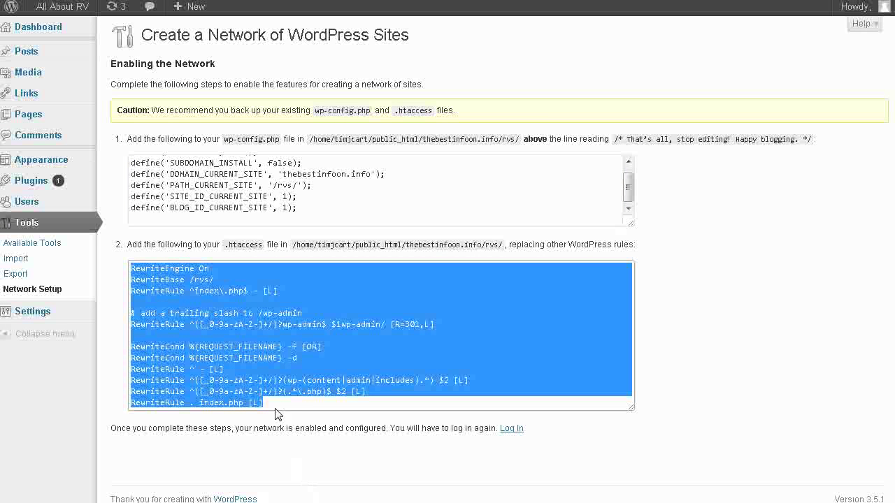
pyautogui.rightClick(332, 342)
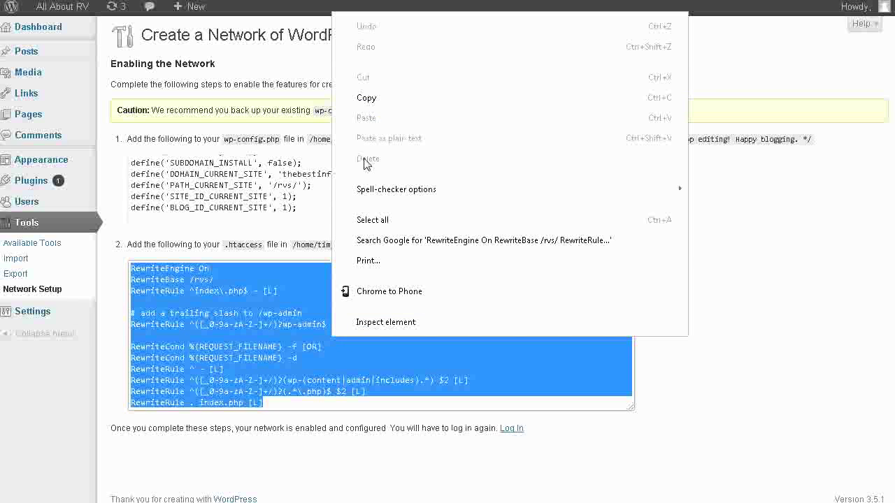
pyautogui.click(368, 98)
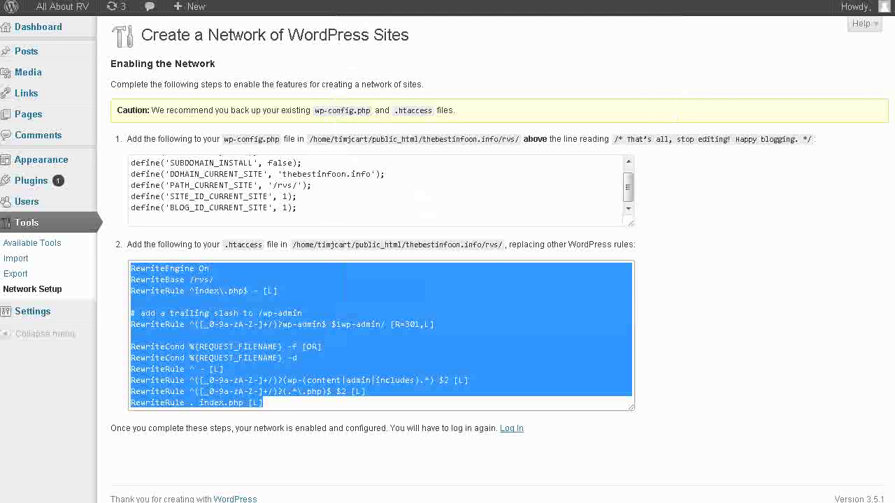
pyautogui.hotkey('ctrl', 'Tab')
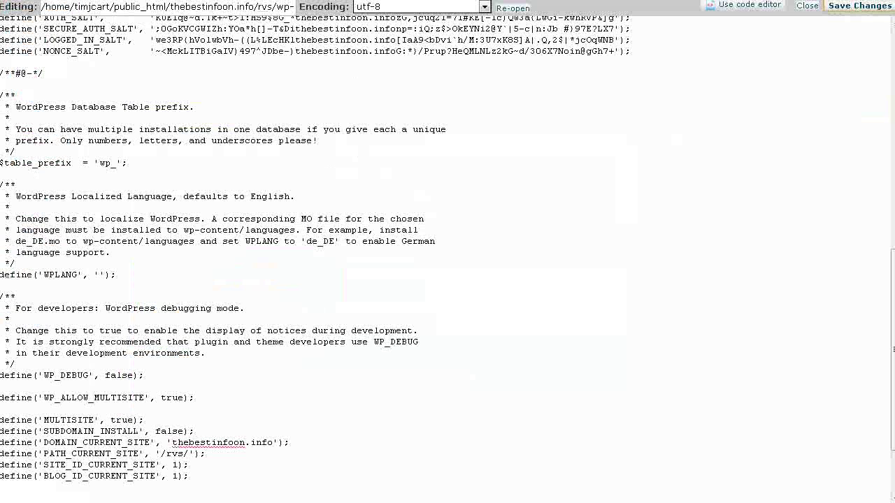
pyautogui.hotkey('ctrl', 'Tab')
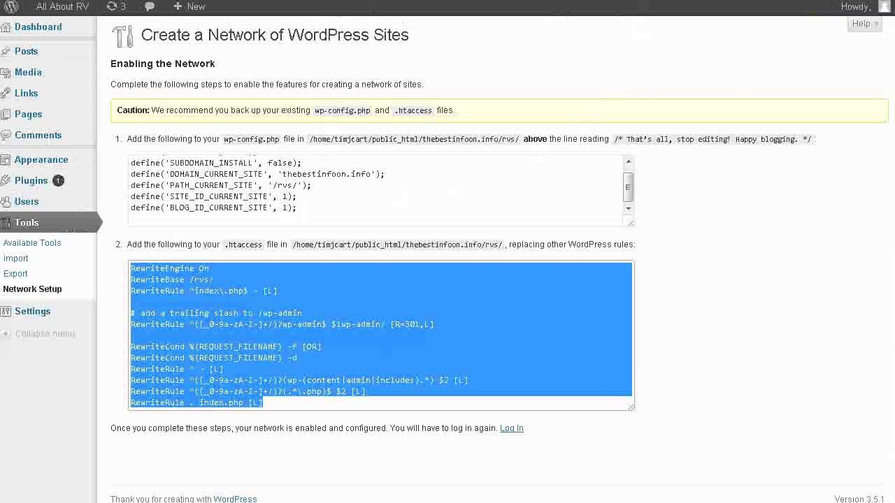
pyautogui.hotkey('ctrl', 'Tab')
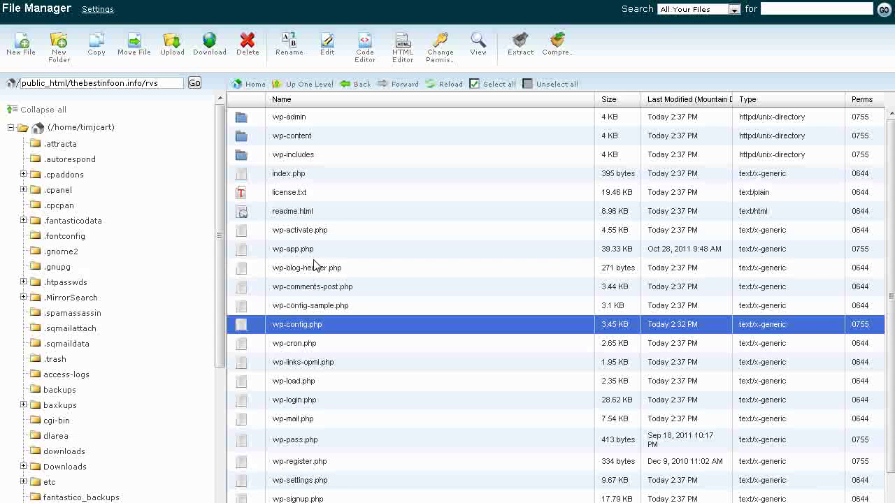
# Reopen the rvs folder from thebestinfoon.info and select its 244-byte .htaccess file
pyautogui.click(382, 199)
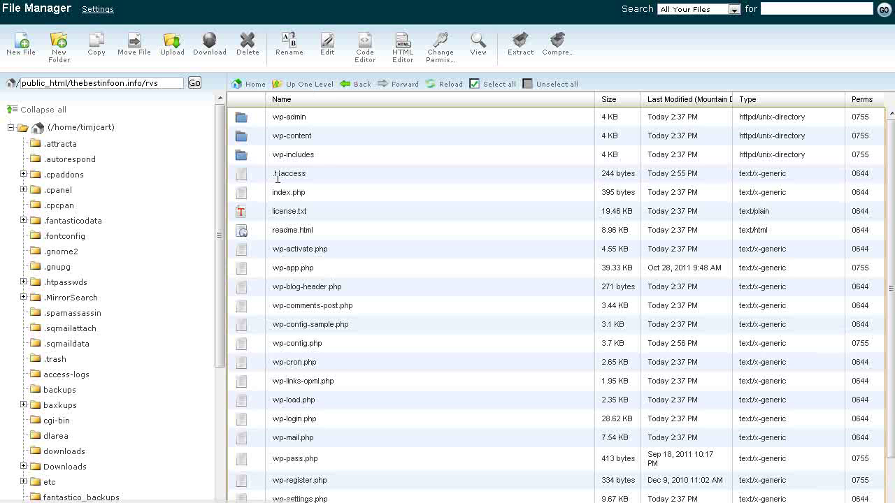
pyautogui.click(306, 85)
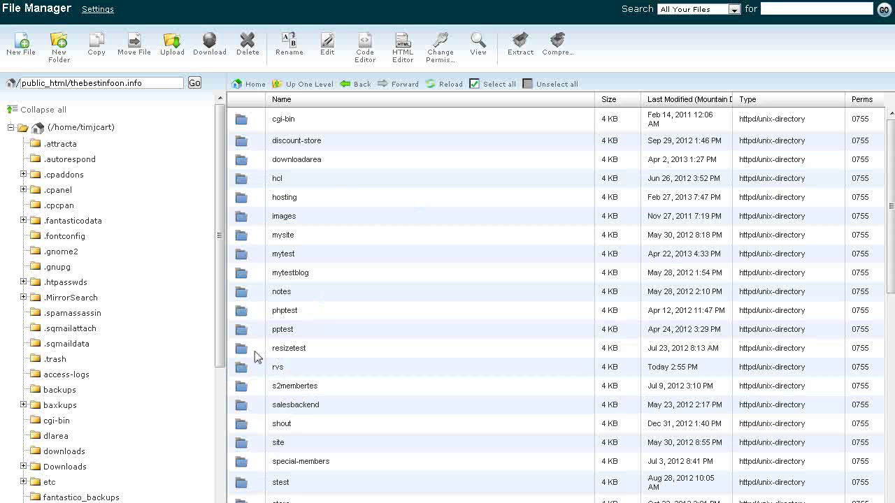
pyautogui.click(246, 370)
pyautogui.doubleClick(246, 370)
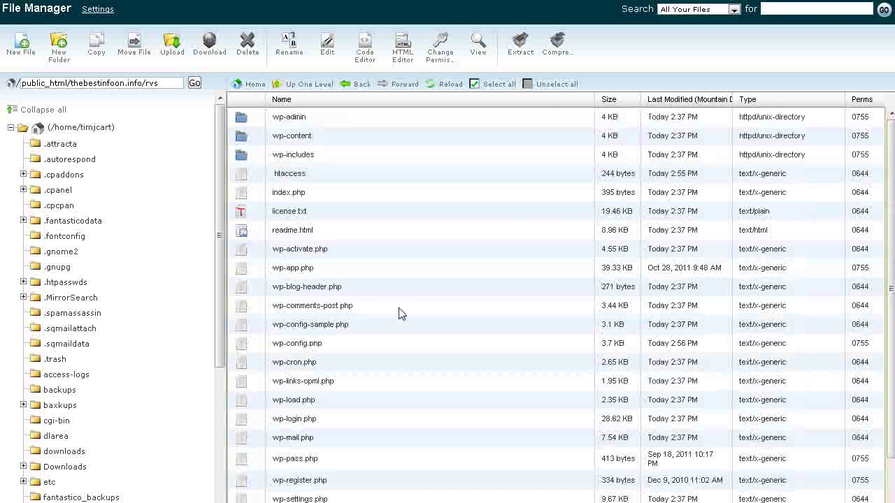
pyautogui.click(250, 181)
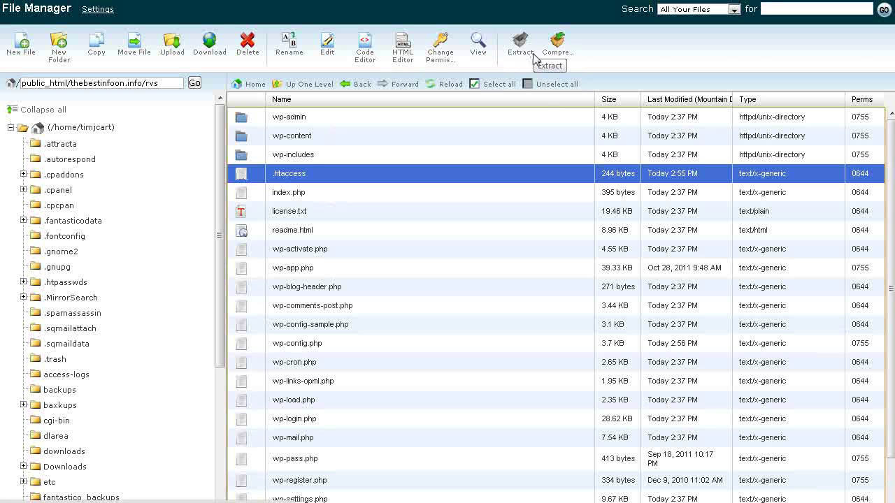
# Swap the old IfModule rewrite rules in .htaccess for the multisite rules and save
pyautogui.click(341, 59)
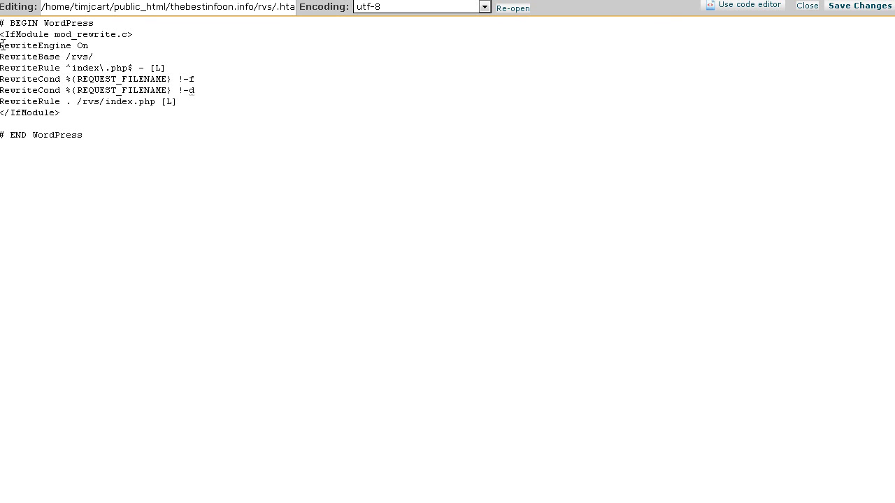
pyautogui.moveTo(2, 45); pyautogui.dragTo(186, 101)
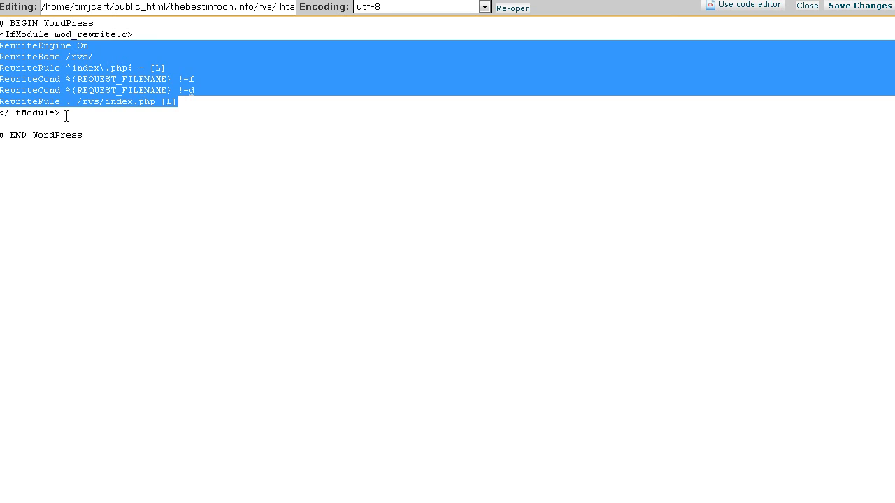
pyautogui.press('Delete')
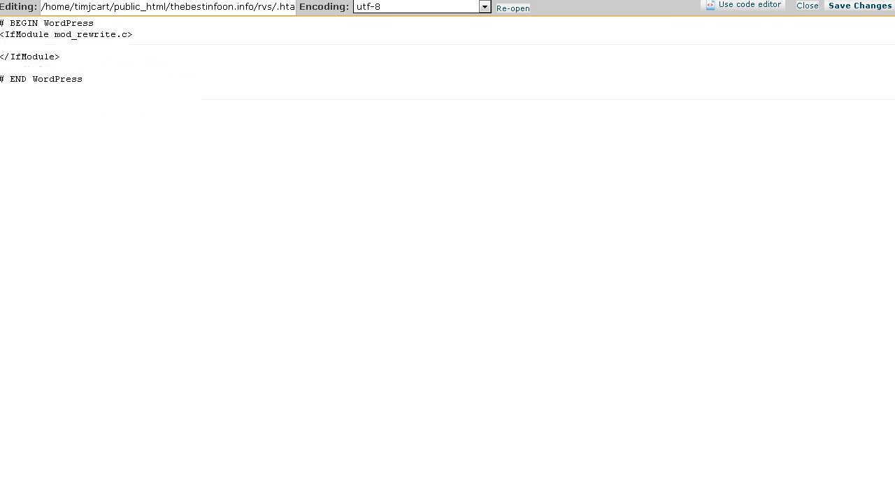
pyautogui.rightClick(23, 46)
pyautogui.click(62, 151)
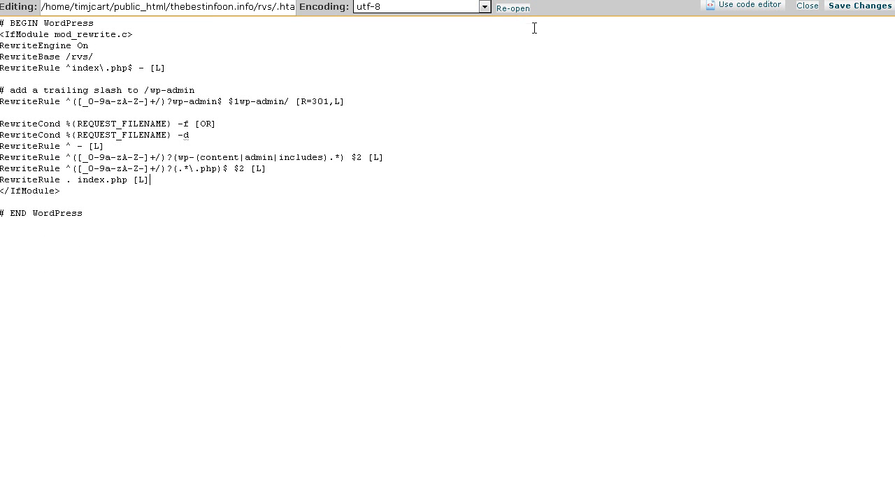
pyautogui.click(854, 7)
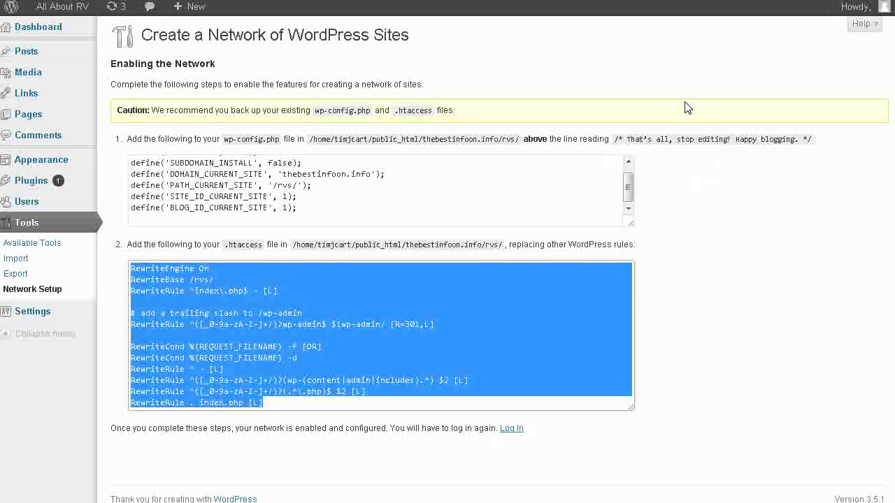
# Log out of the All About RV admin, confirm the logout, then log back in
pyautogui.moveTo(857, 7)
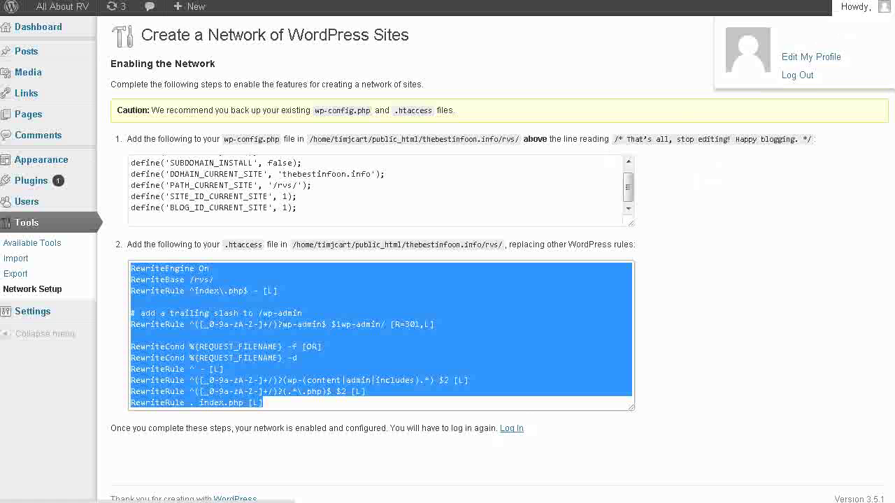
pyautogui.click(797, 75)
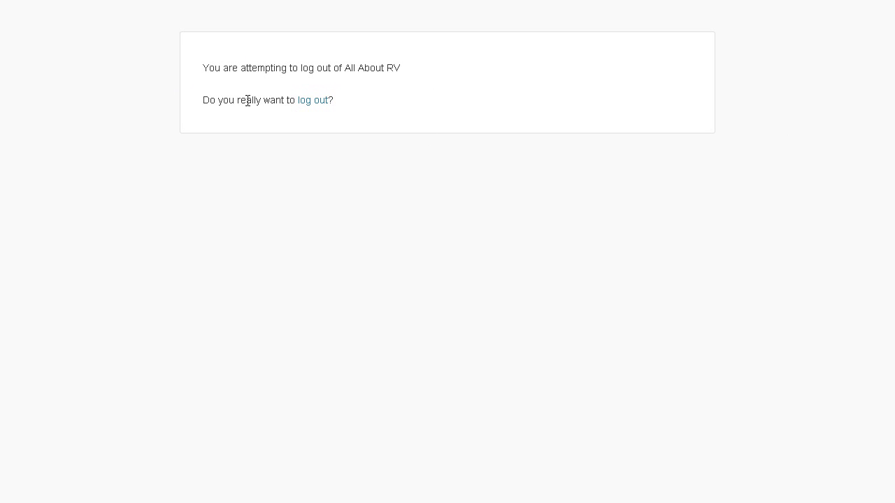
pyautogui.click(313, 101)
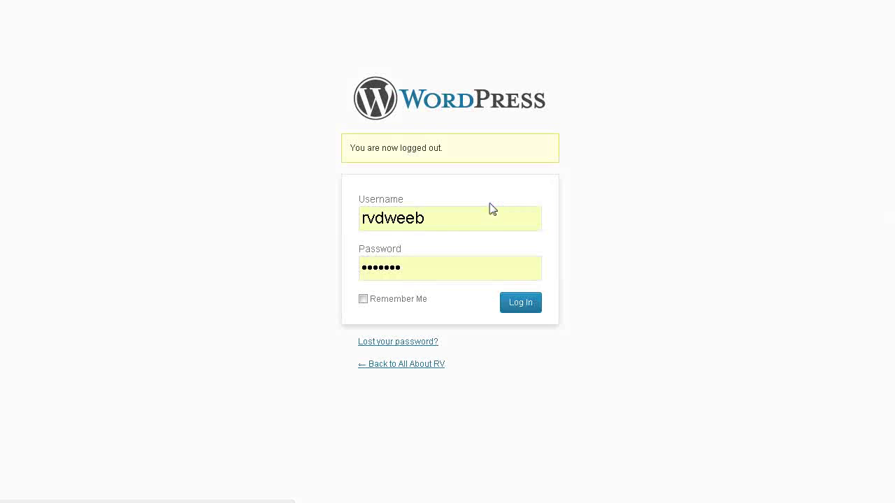
pyautogui.click(518, 305)
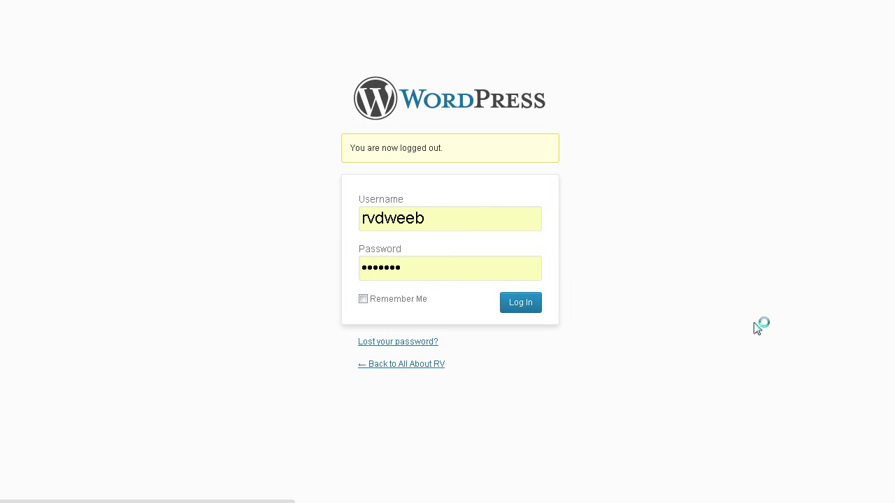